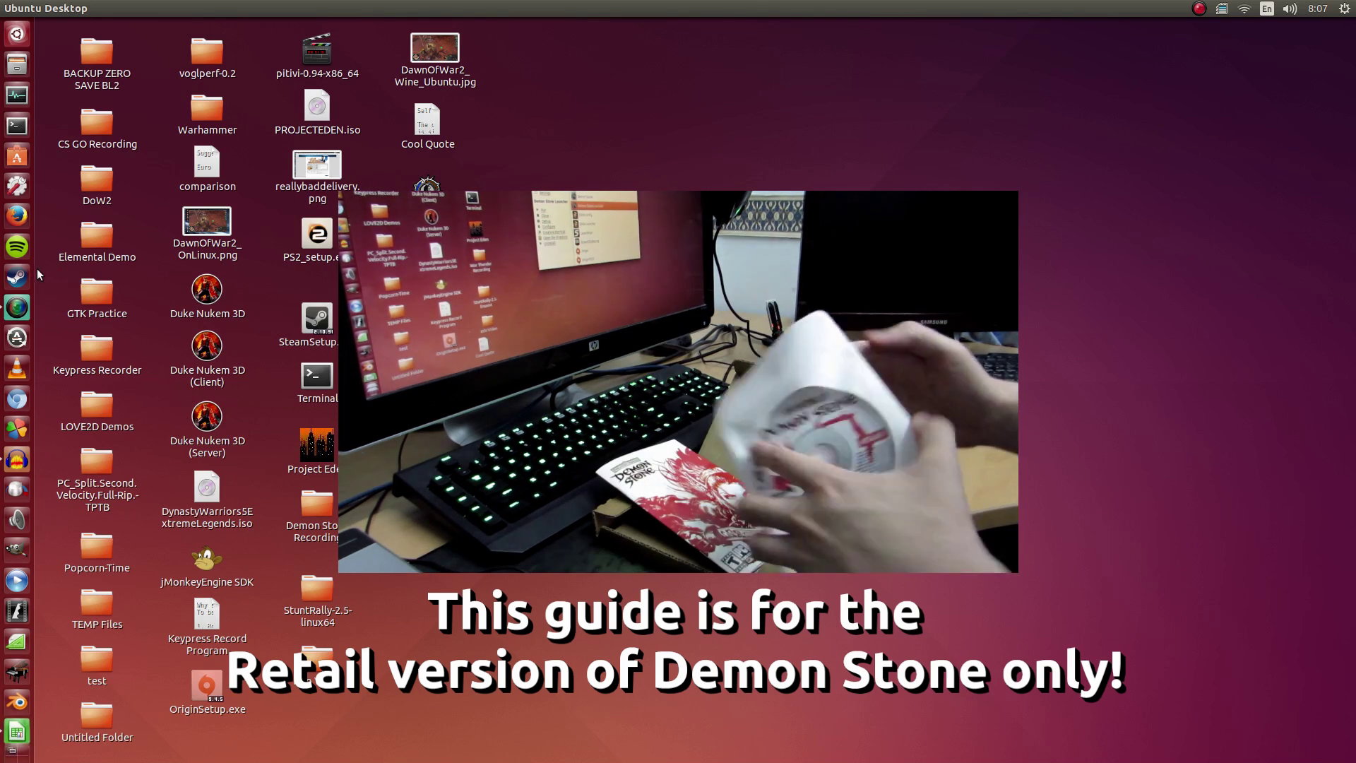
# Step: Launch PlayOnLinux from the Unity launcher and nudge its main window into position
pyautogui.click(22, 429)
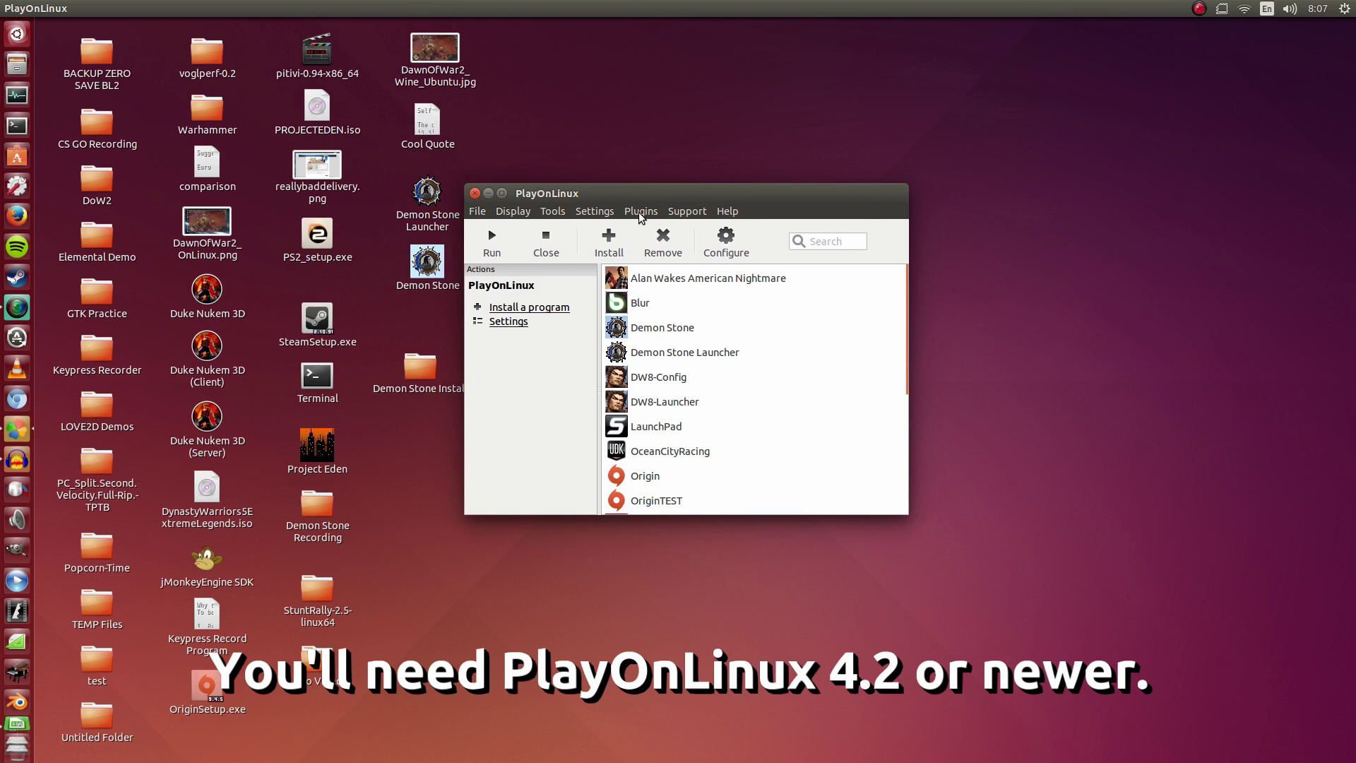
pyautogui.moveTo(602, 199); pyautogui.dragTo(612, 202)
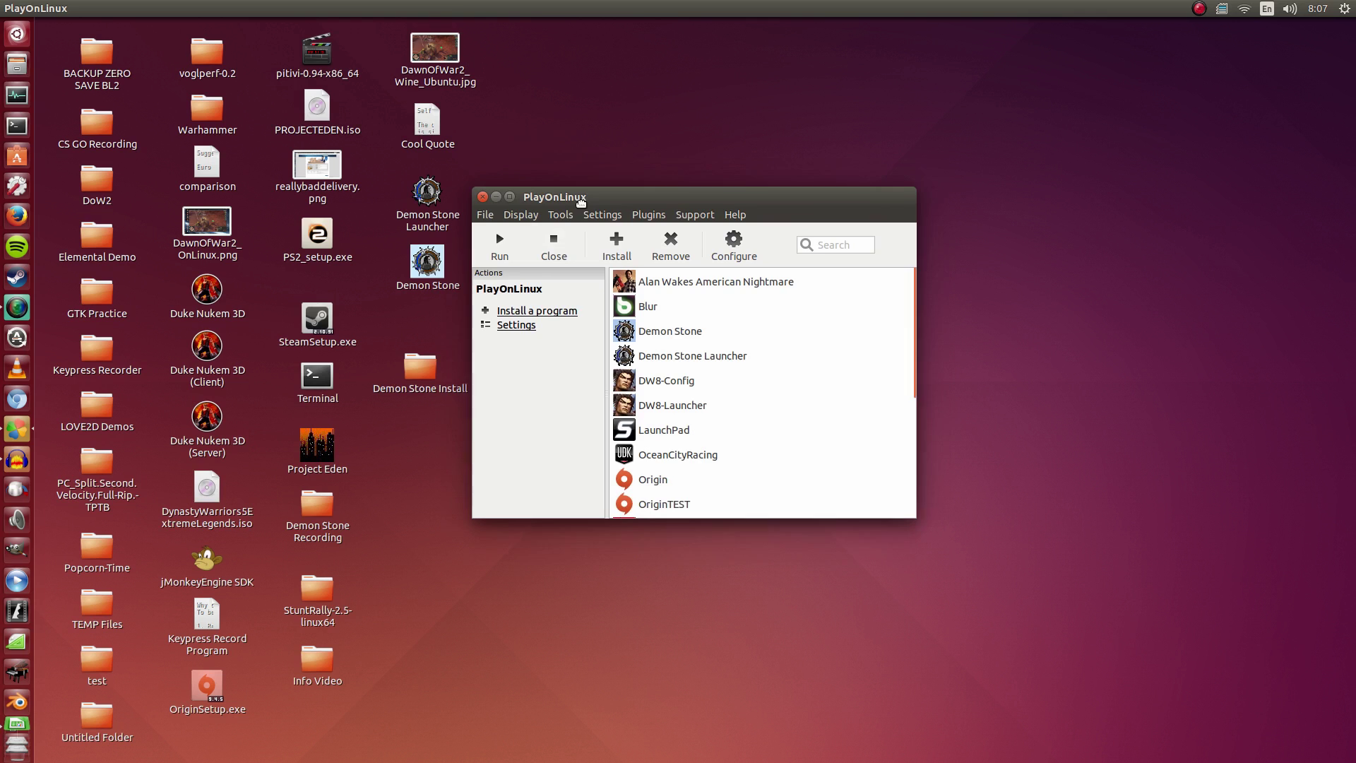
pyautogui.moveTo(582, 202); pyautogui.dragTo(581, 212)
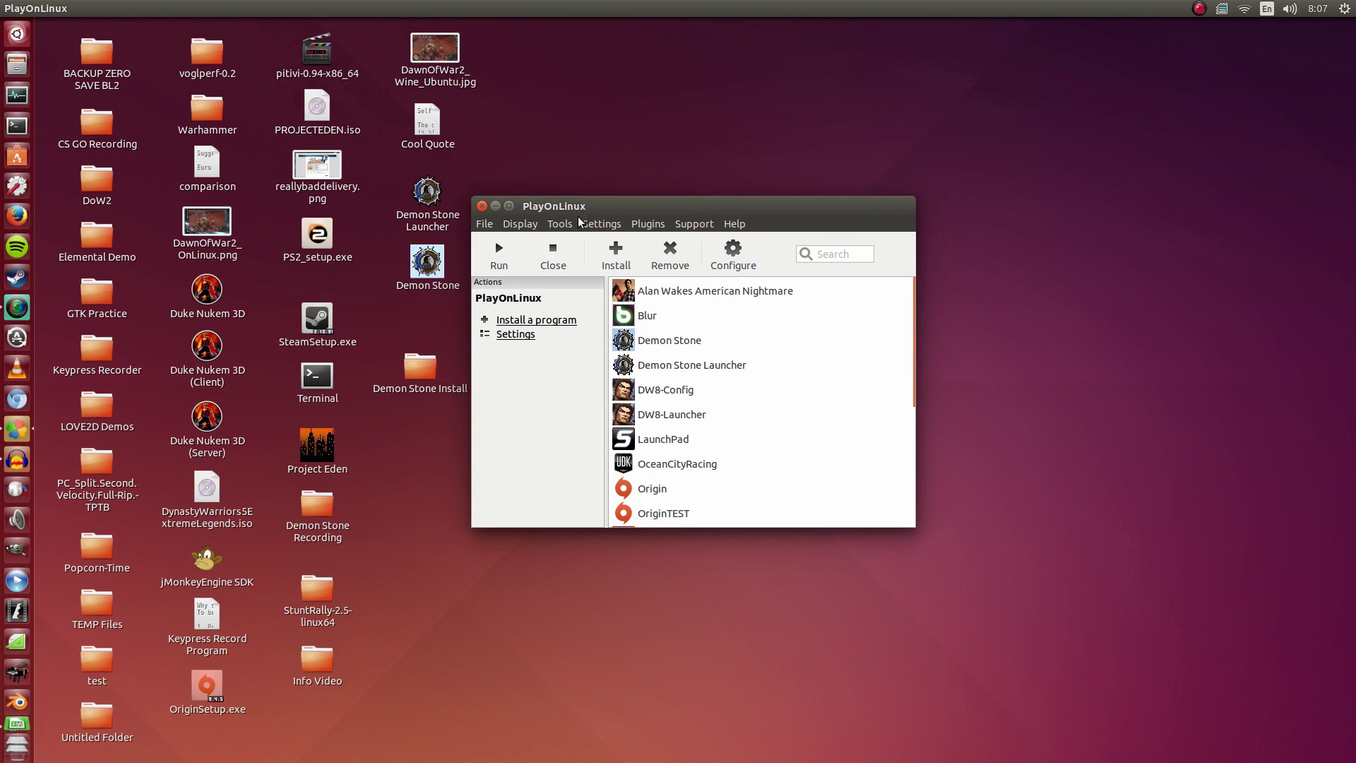
pyautogui.click(734, 223)
pyautogui.click(733, 243)
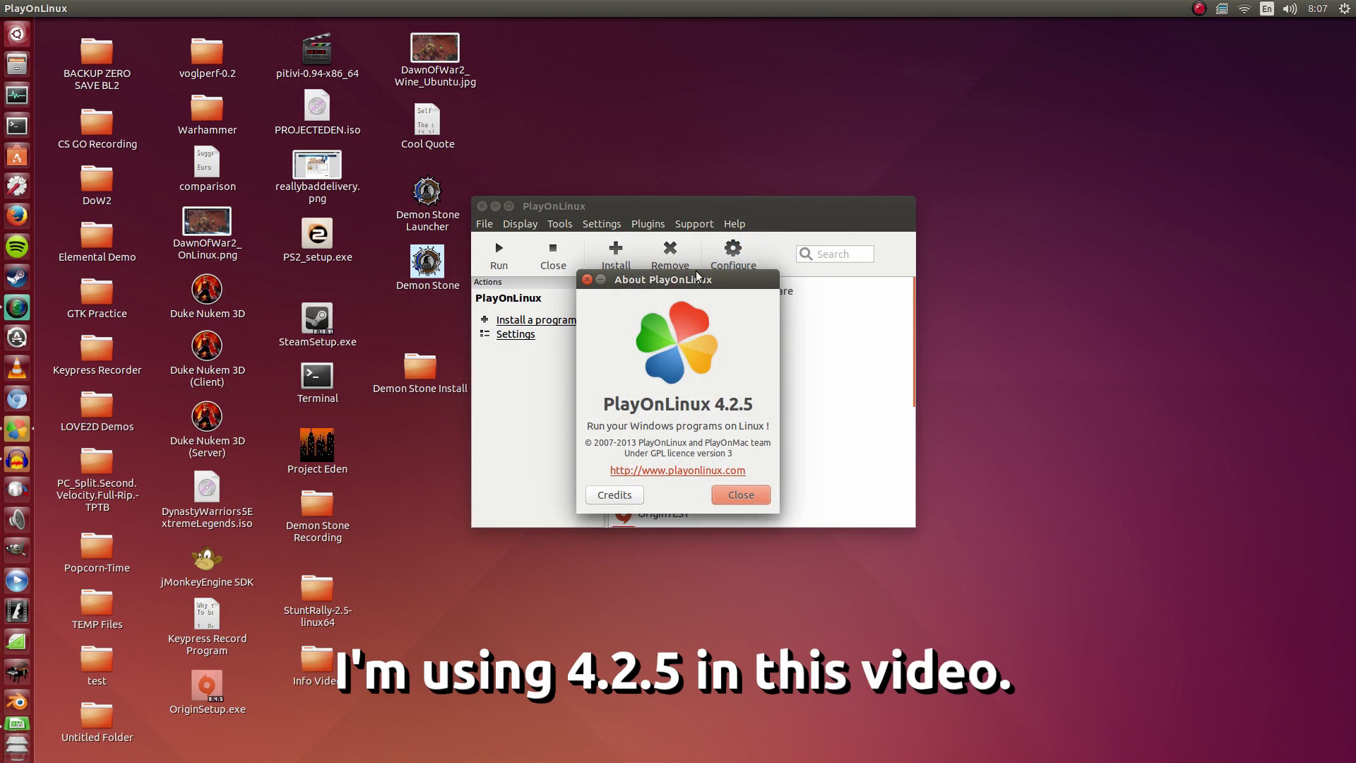
pyautogui.moveTo(715, 404); pyautogui.dragTo(764, 404)
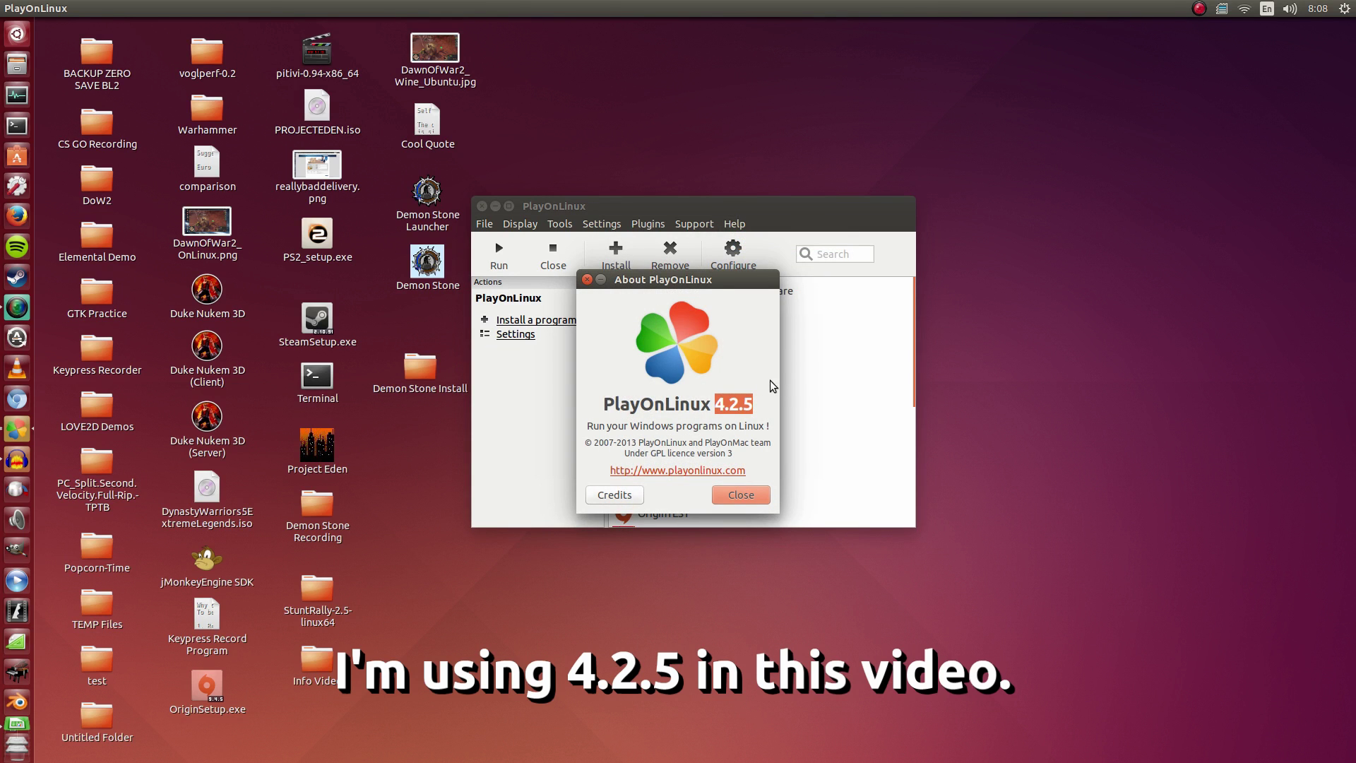
pyautogui.click(734, 495)
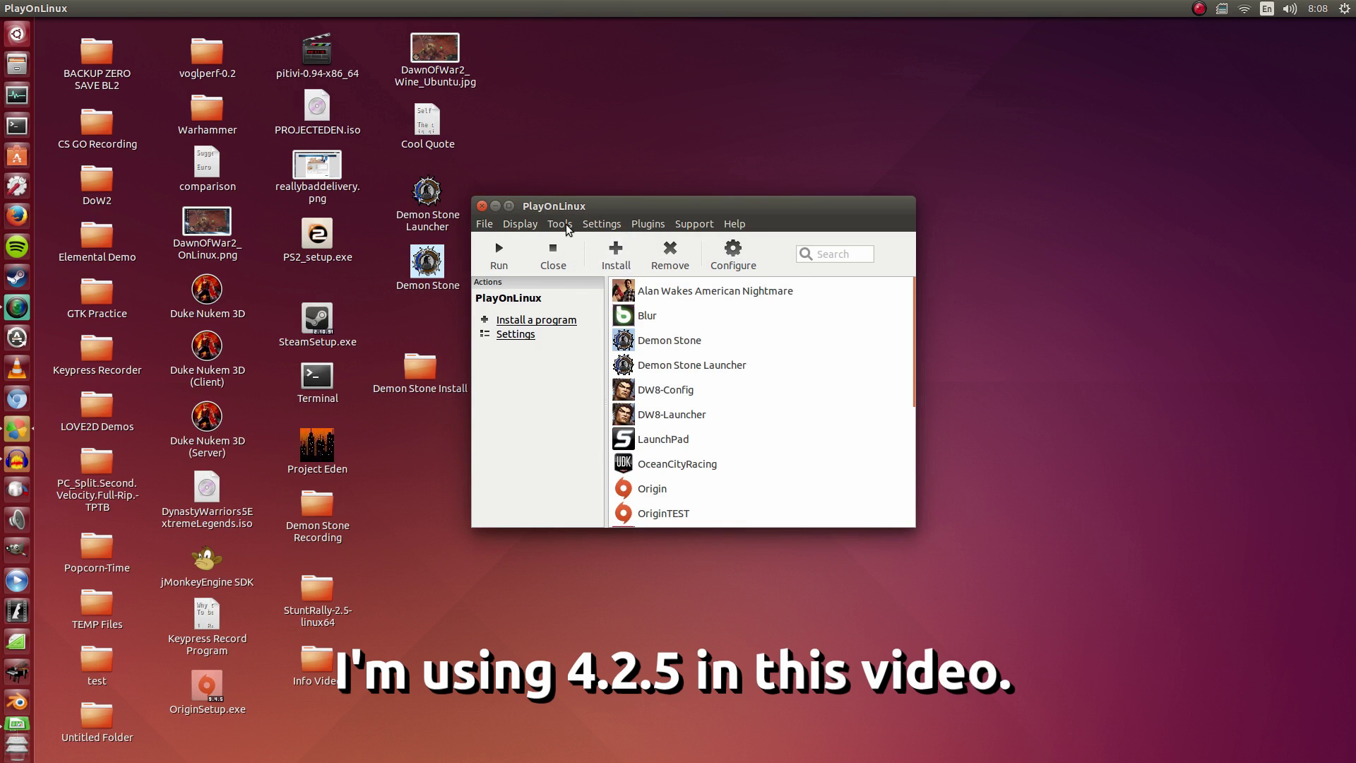
pyautogui.click(566, 223)
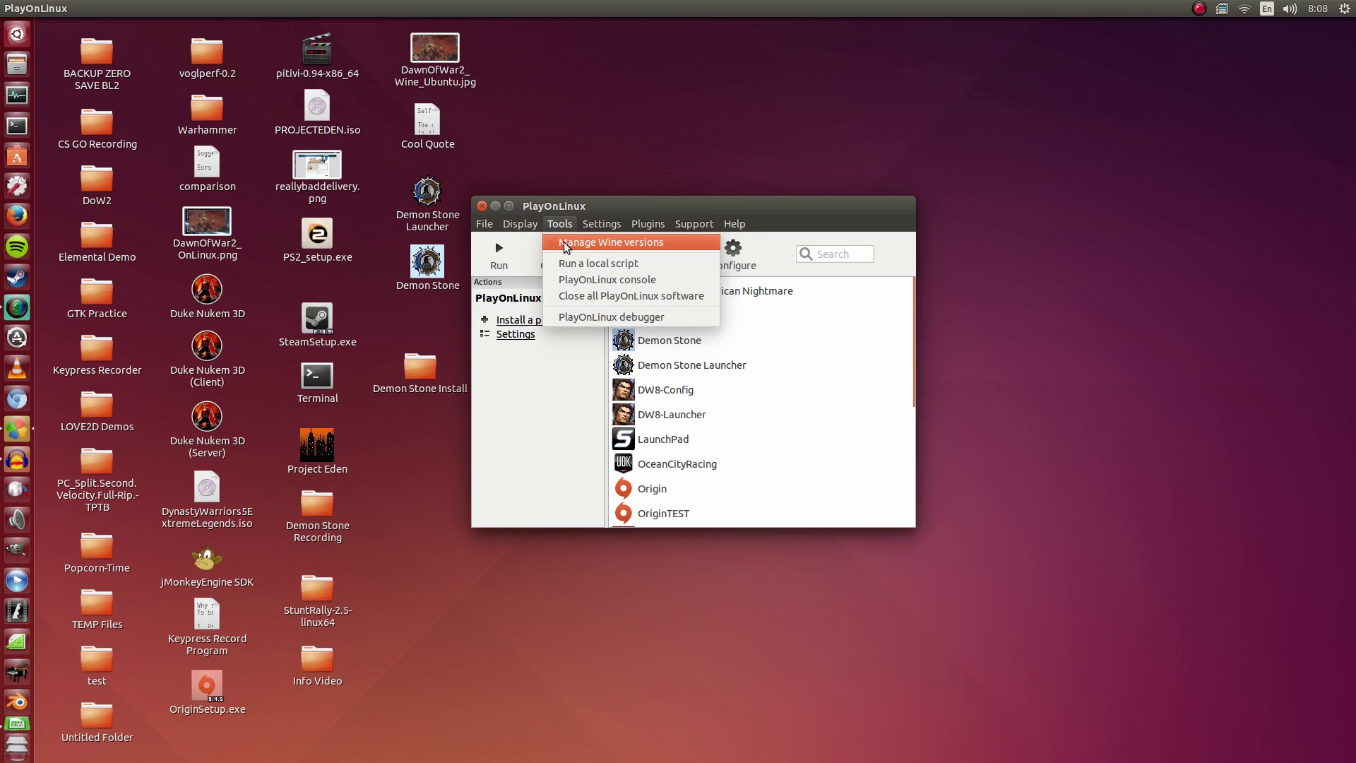
pyautogui.click(564, 242)
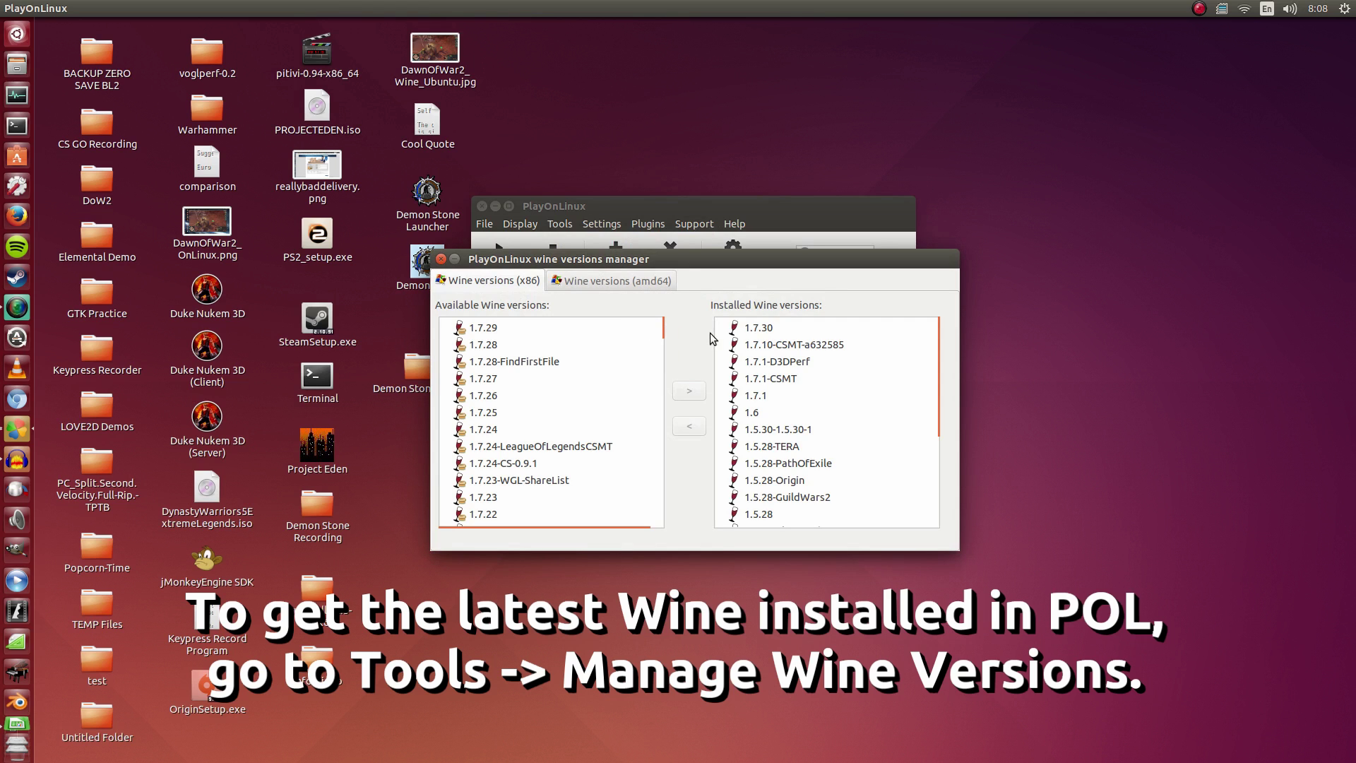
pyautogui.click(768, 329)
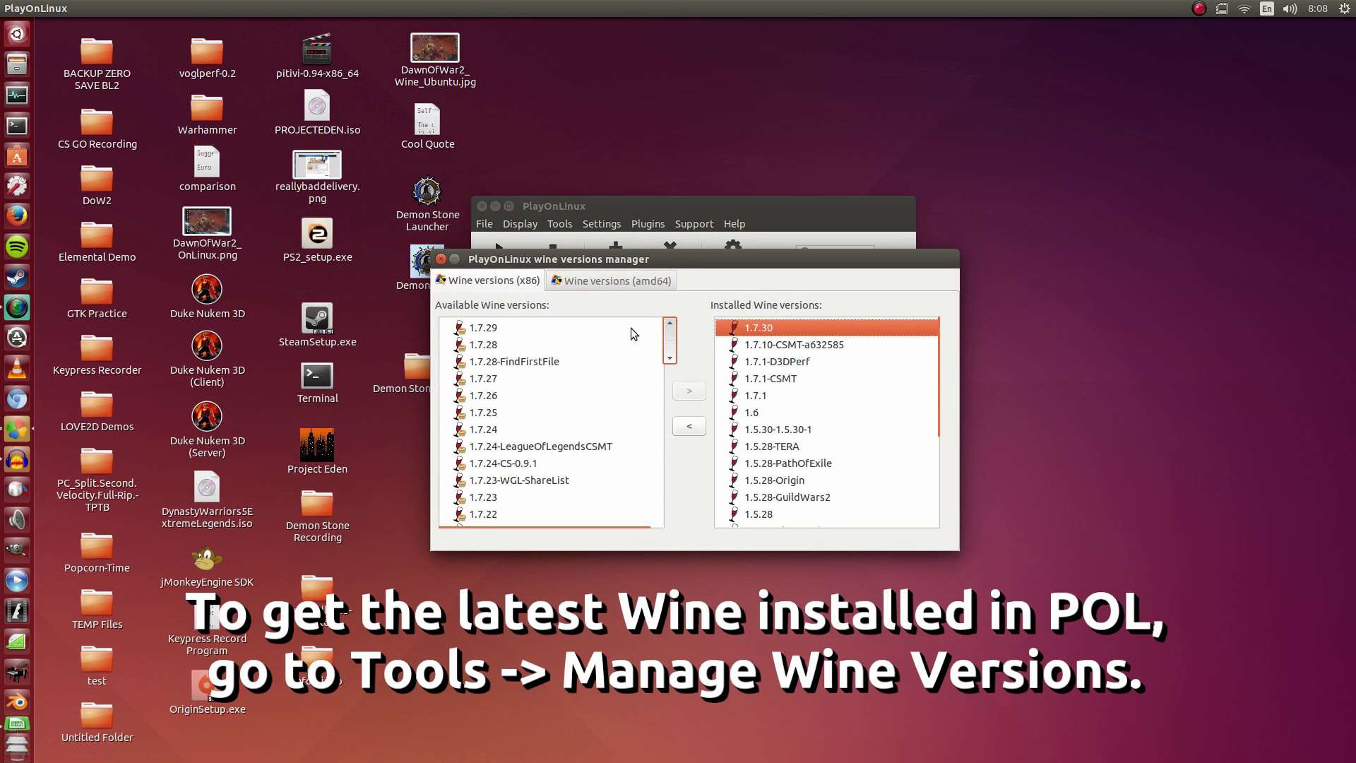
pyautogui.click(583, 327)
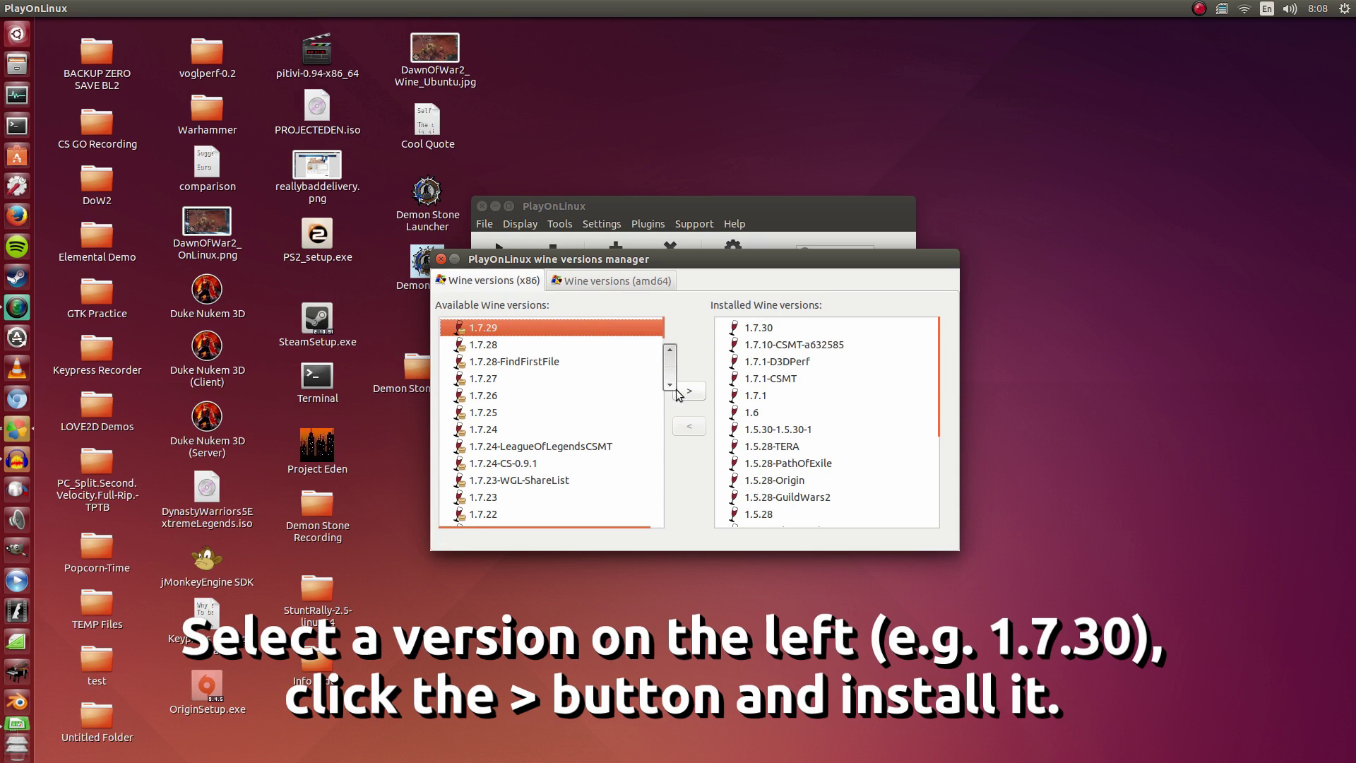
pyautogui.click(777, 329)
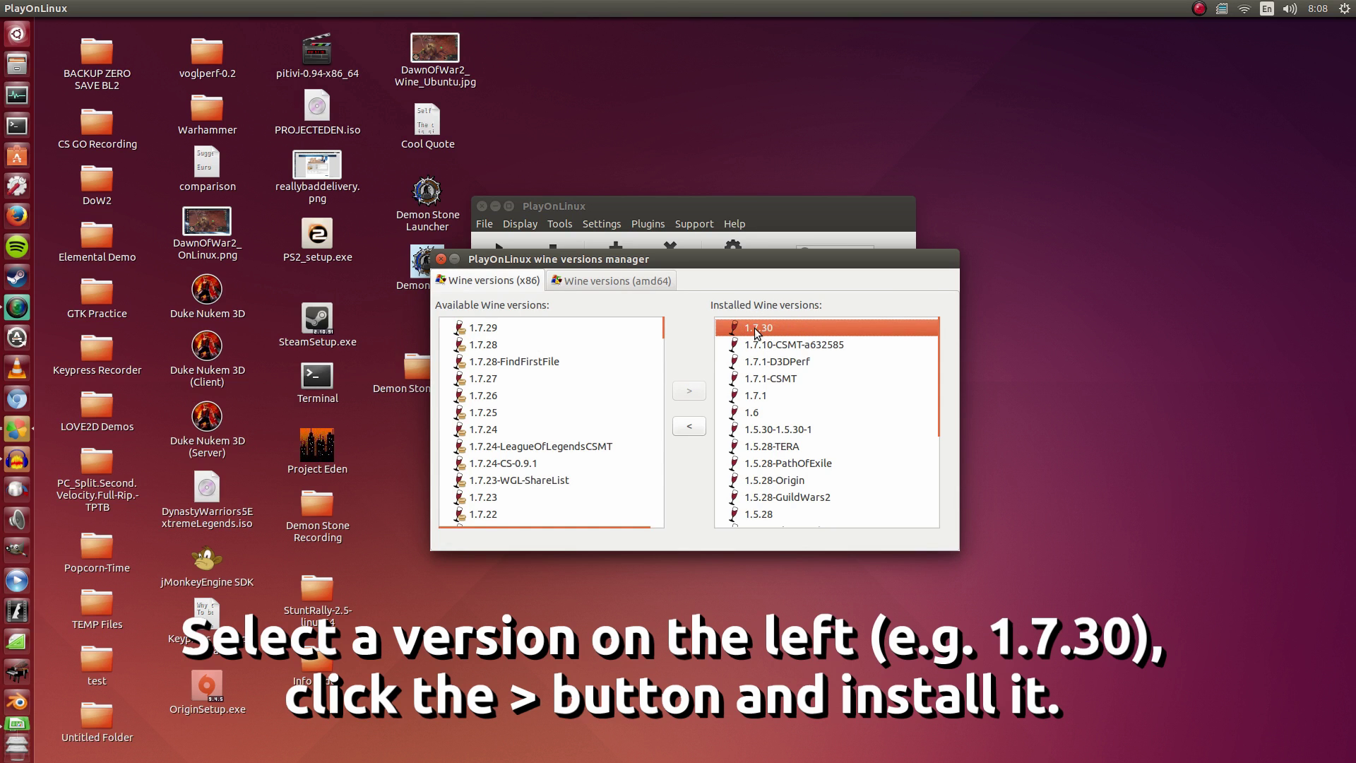
pyautogui.click(441, 260)
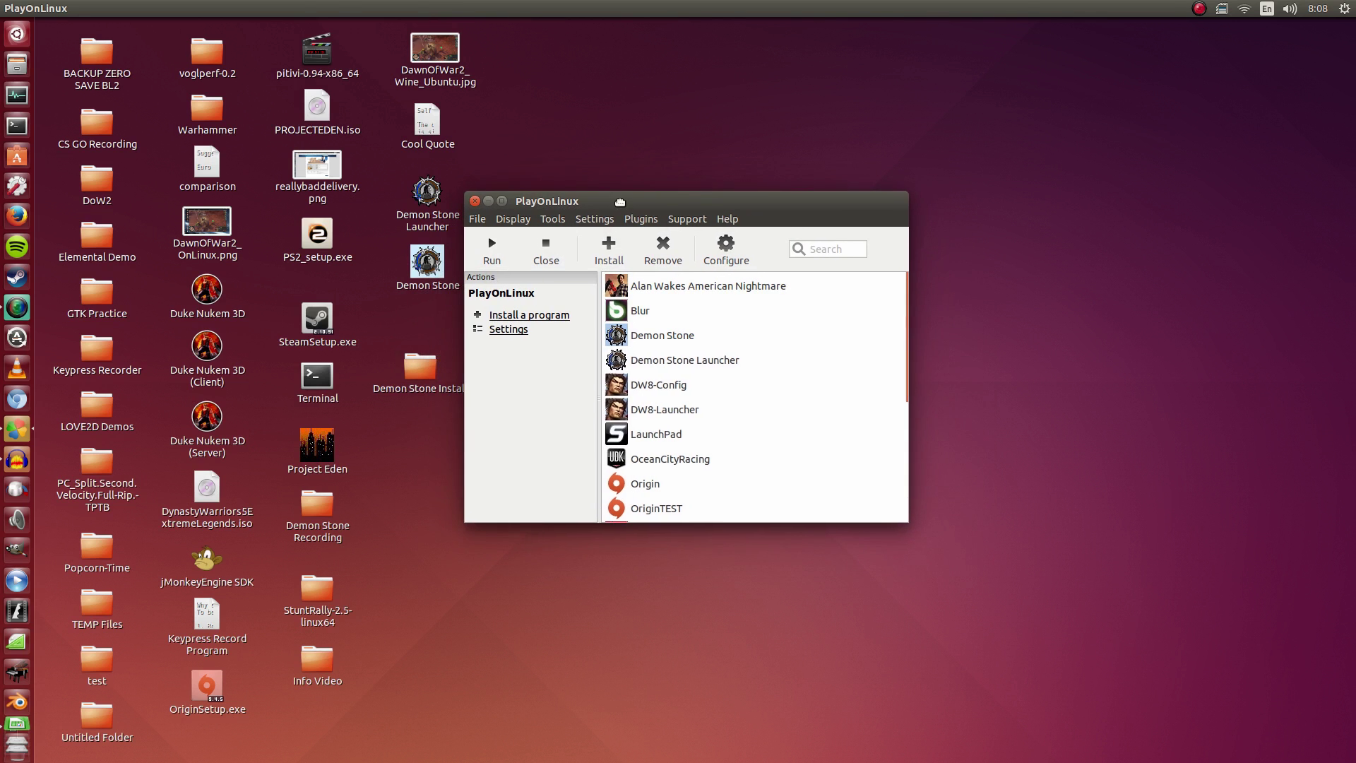
# Step: Start a manual installation of a non-listed program and move the wizard aside
pyautogui.click(605, 259)
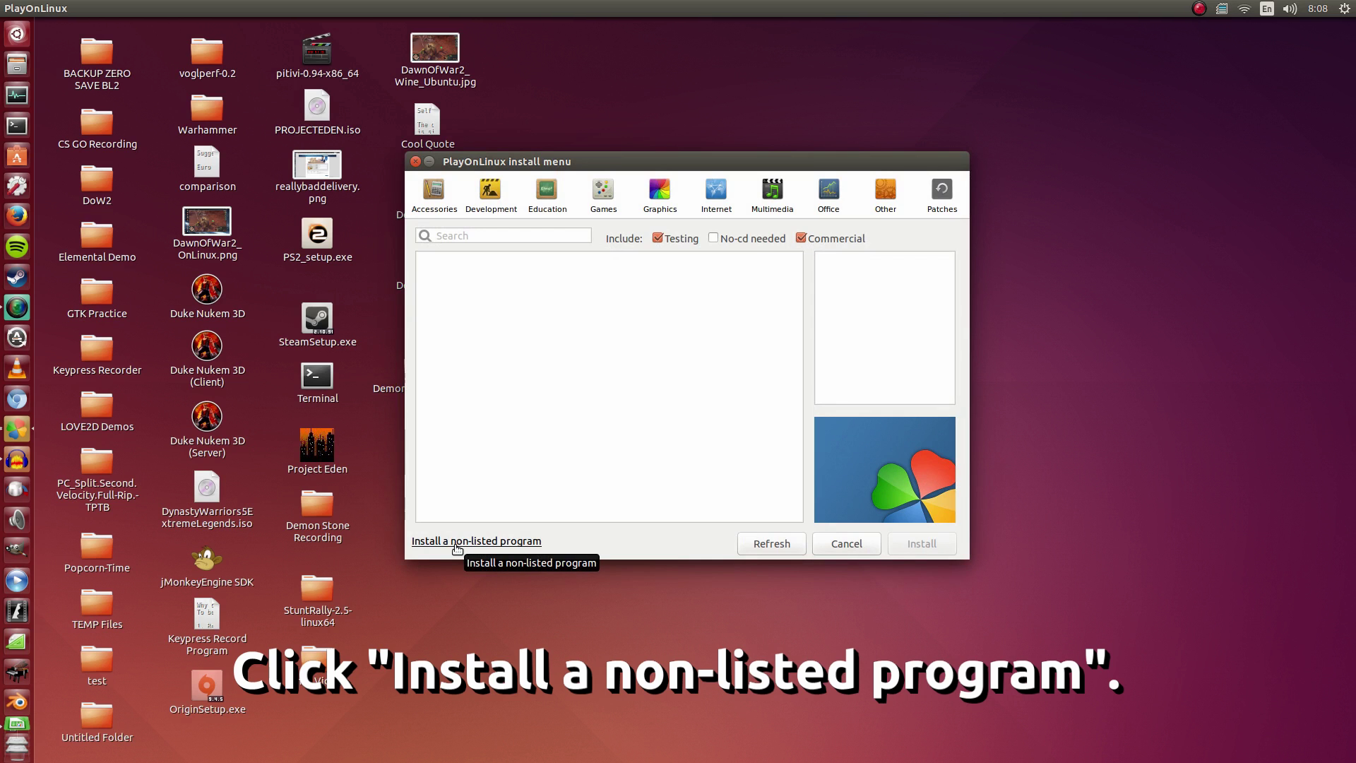
pyautogui.click(457, 549)
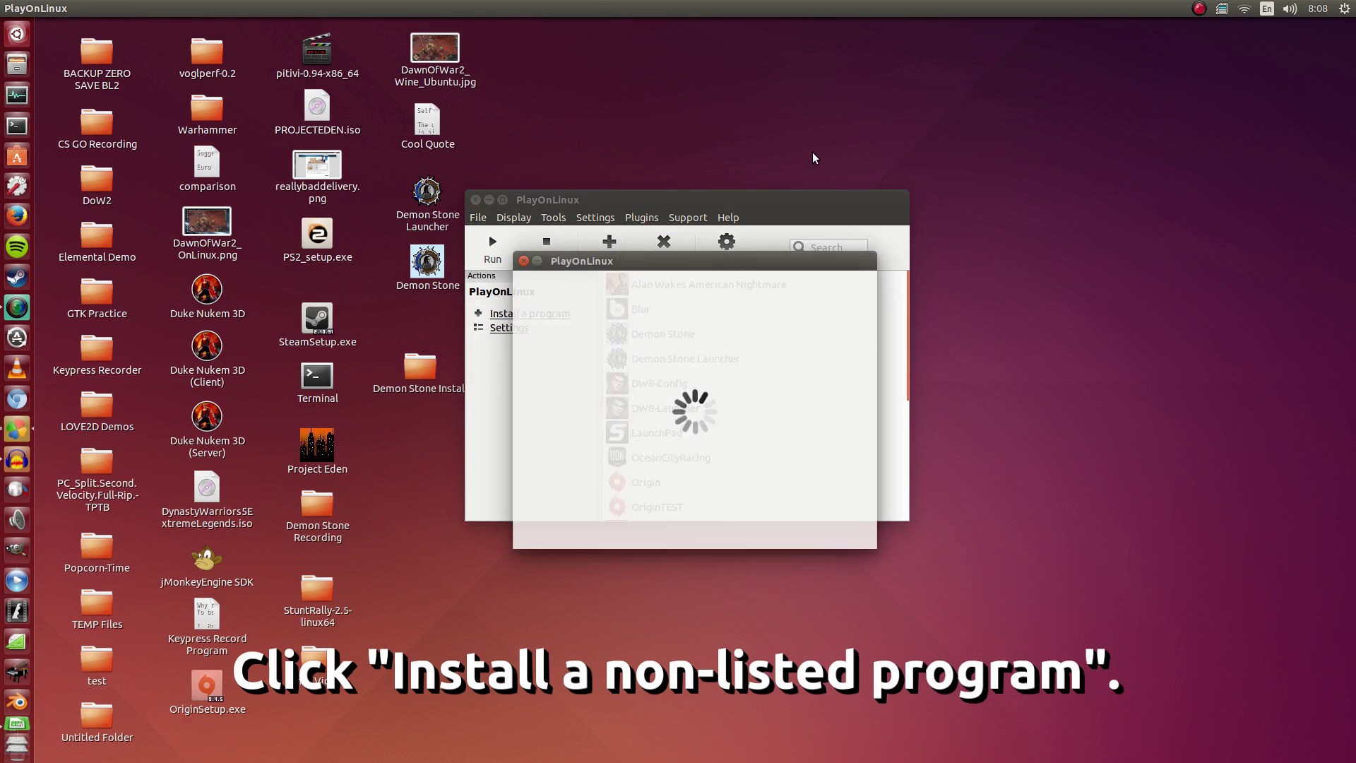
pyautogui.moveTo(746, 264); pyautogui.dragTo(1025, 246)
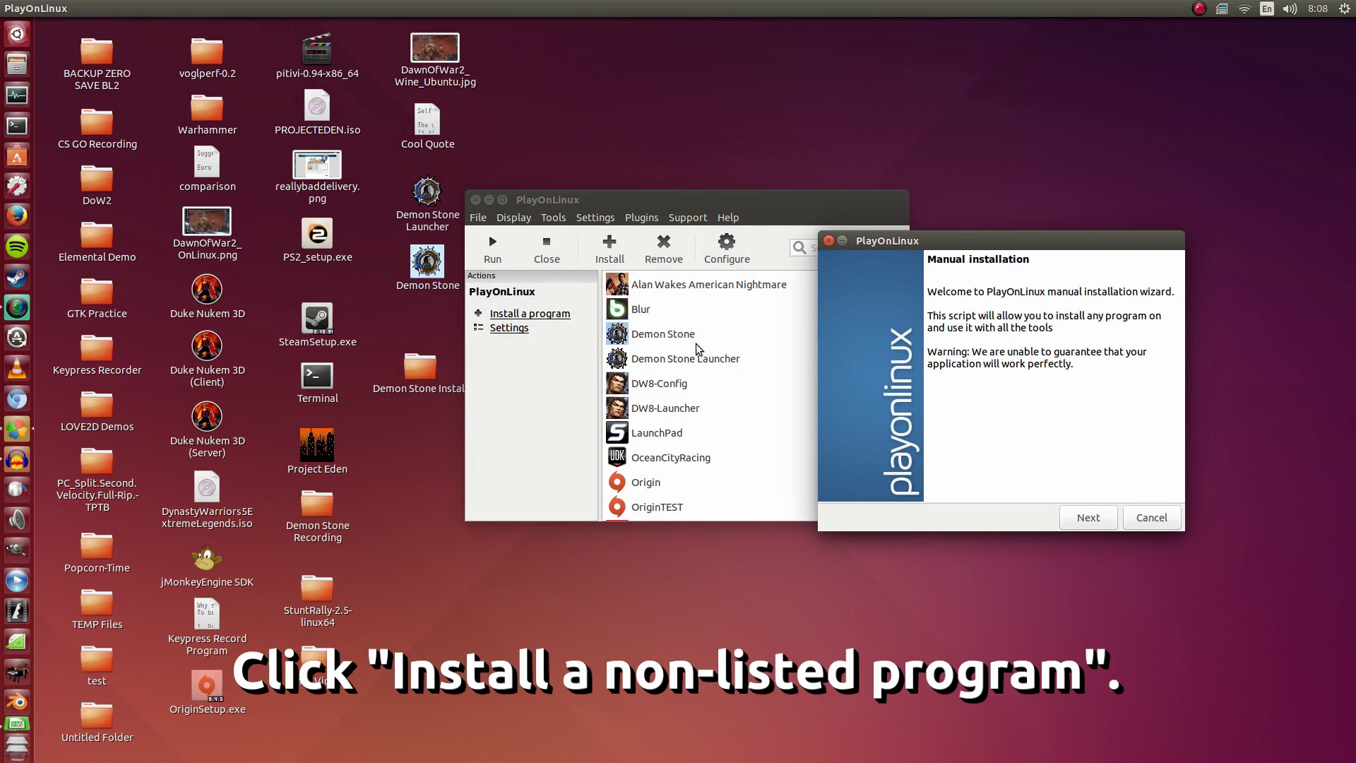
# Step: Choose to install into a new virtual drive and name it DemonStoneHowTo
pyautogui.moveTo(942, 242); pyautogui.dragTo(612, 256)
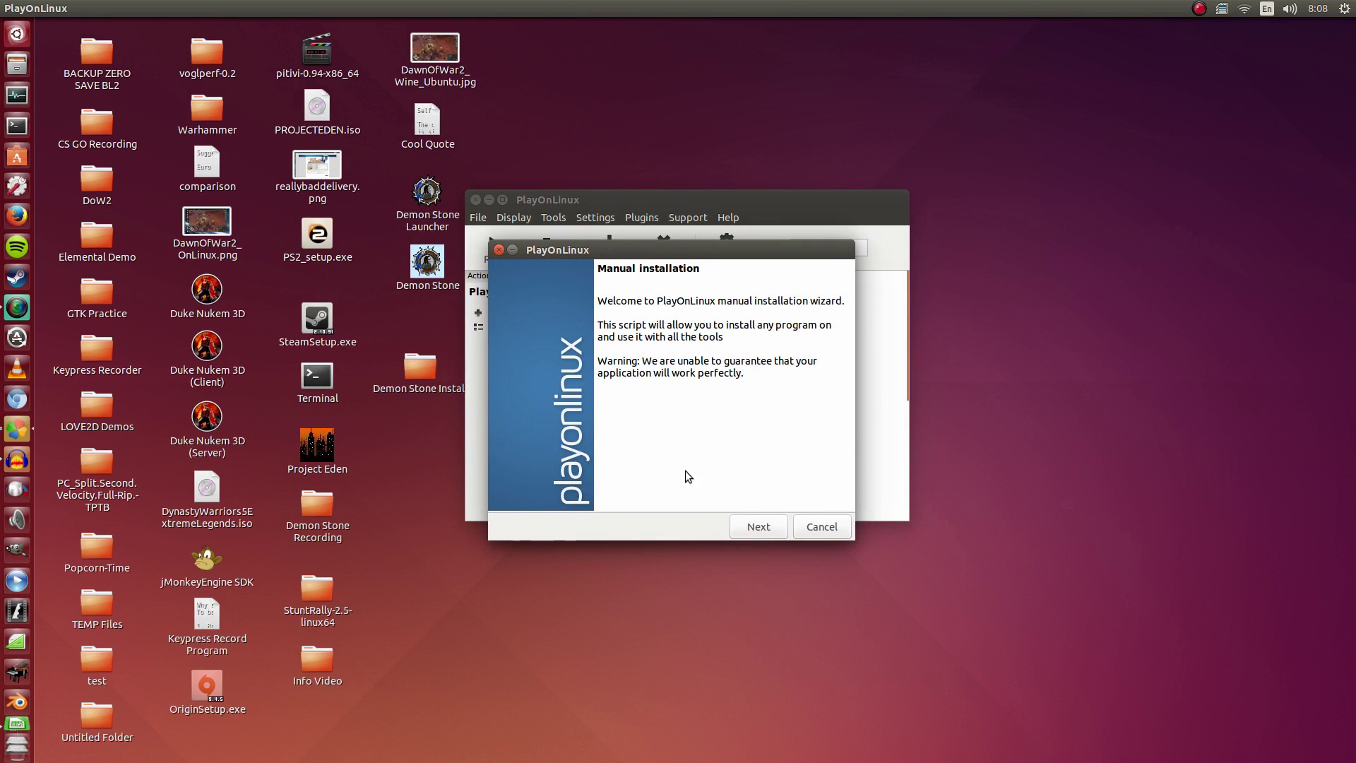
pyautogui.click(749, 532)
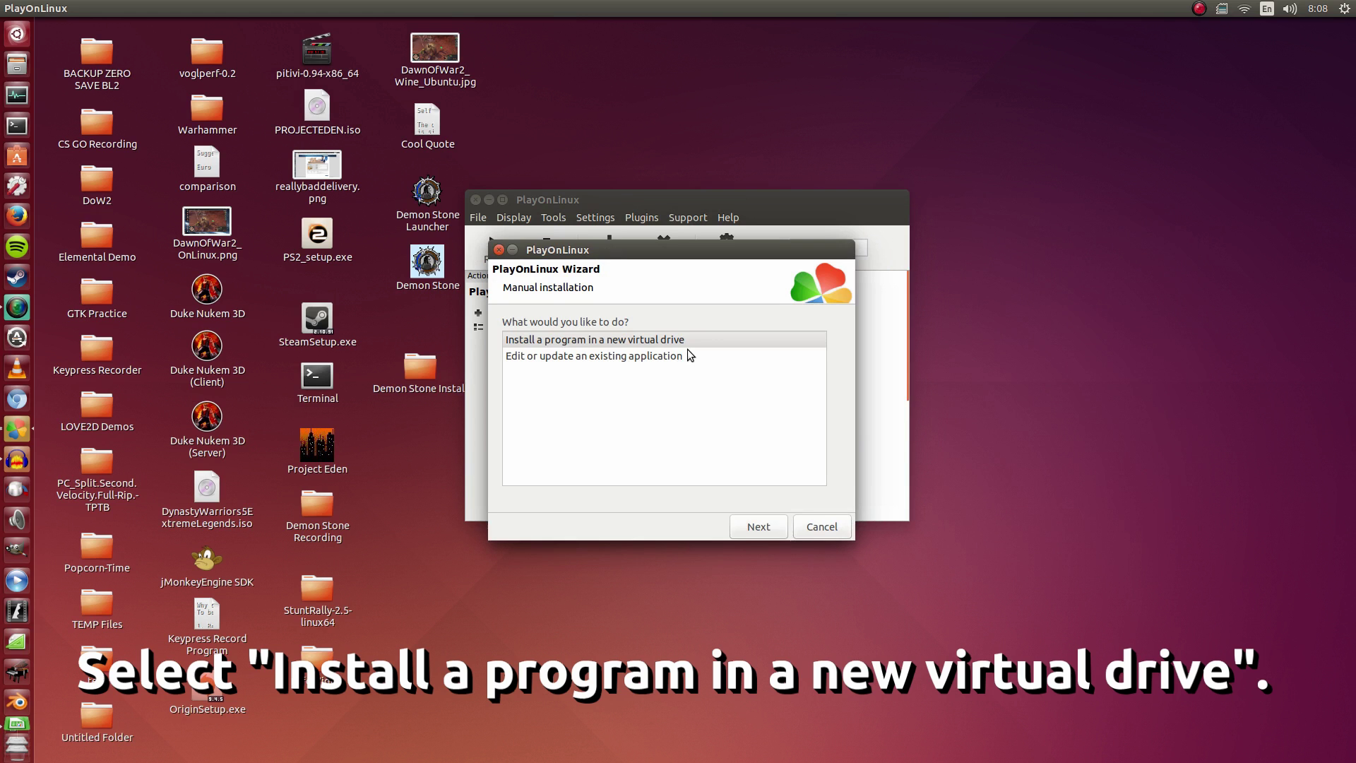
pyautogui.click(762, 530)
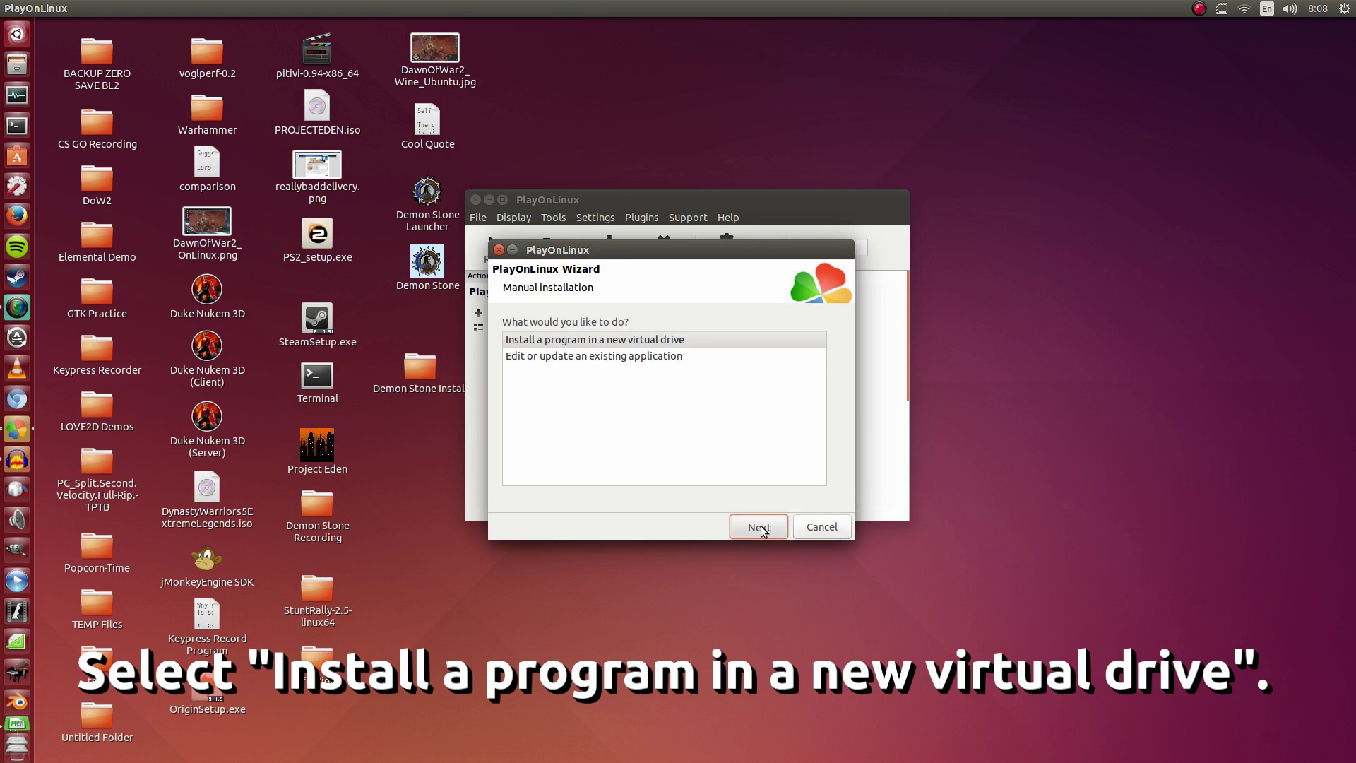
pyautogui.click(680, 341)
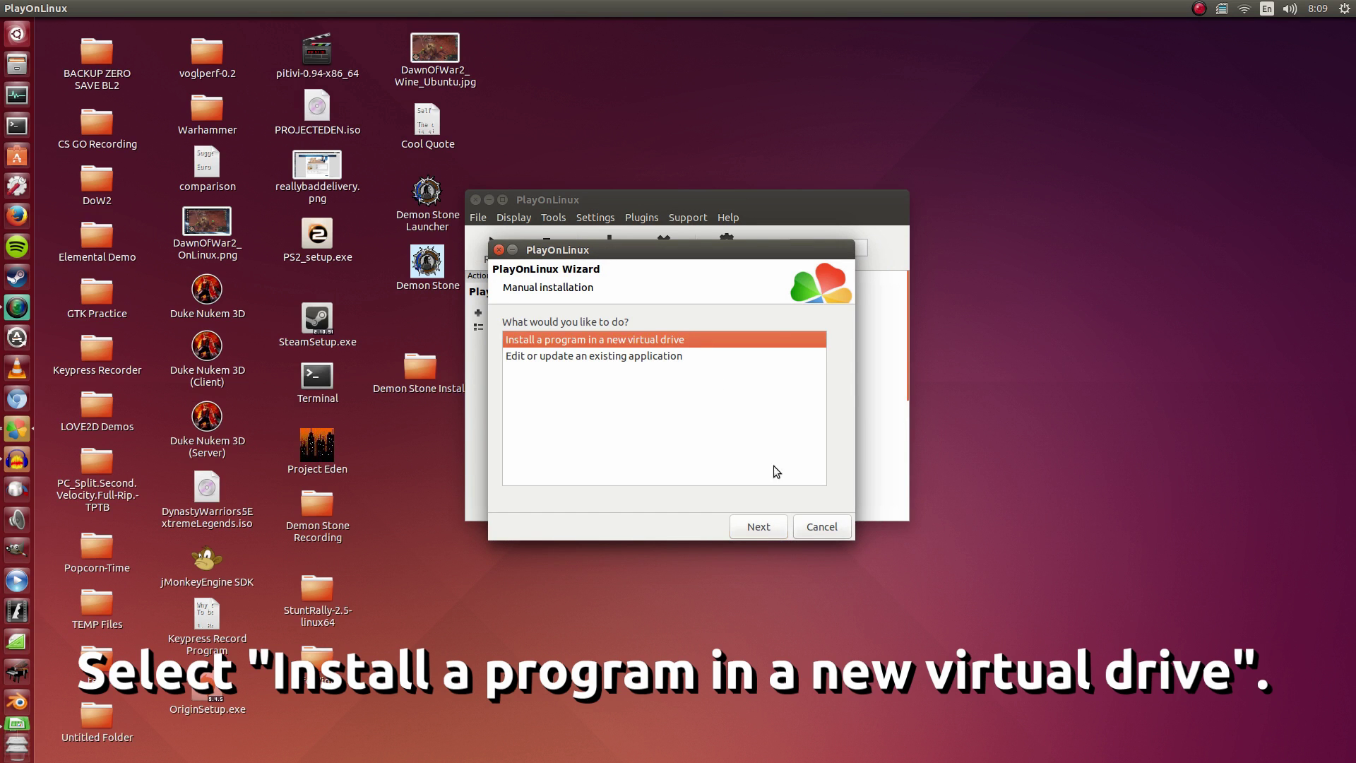
pyautogui.click(756, 528)
pyautogui.click(625, 349)
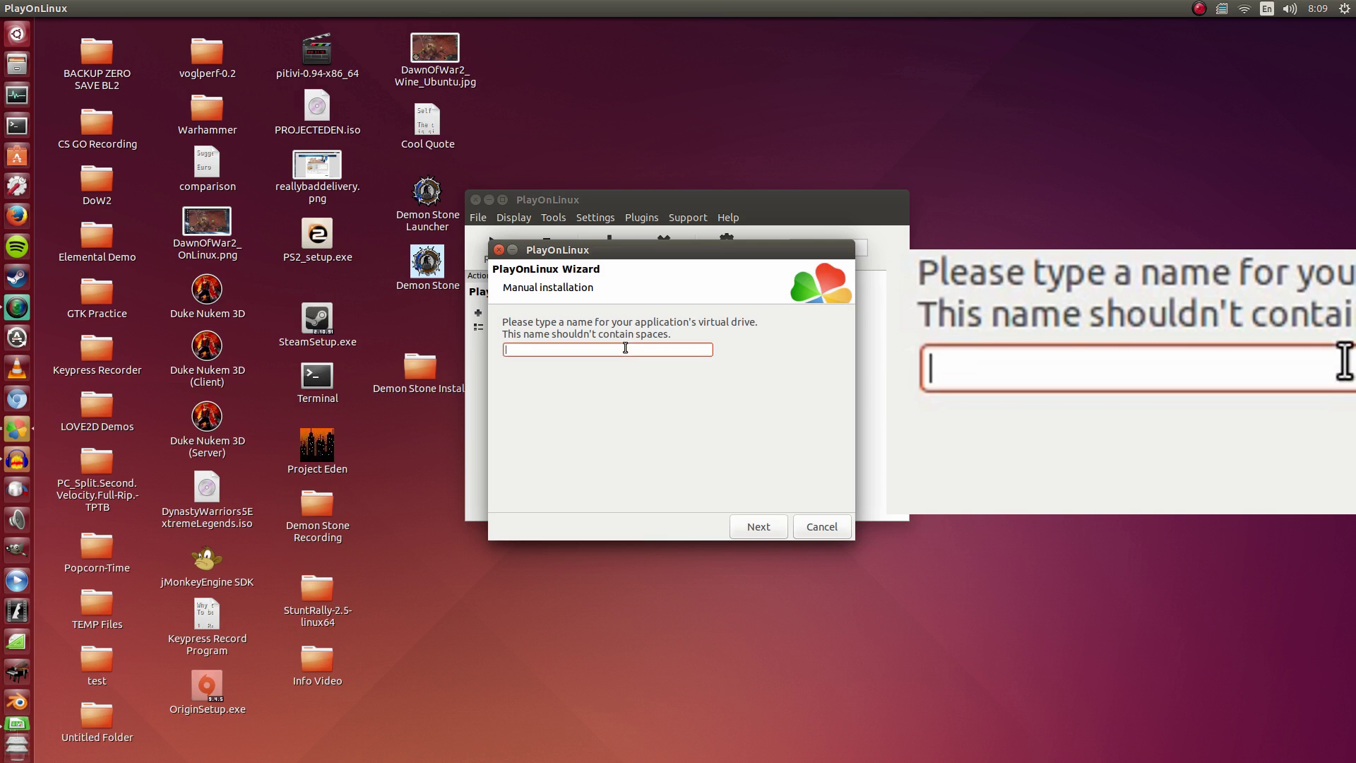
pyautogui.write('D')
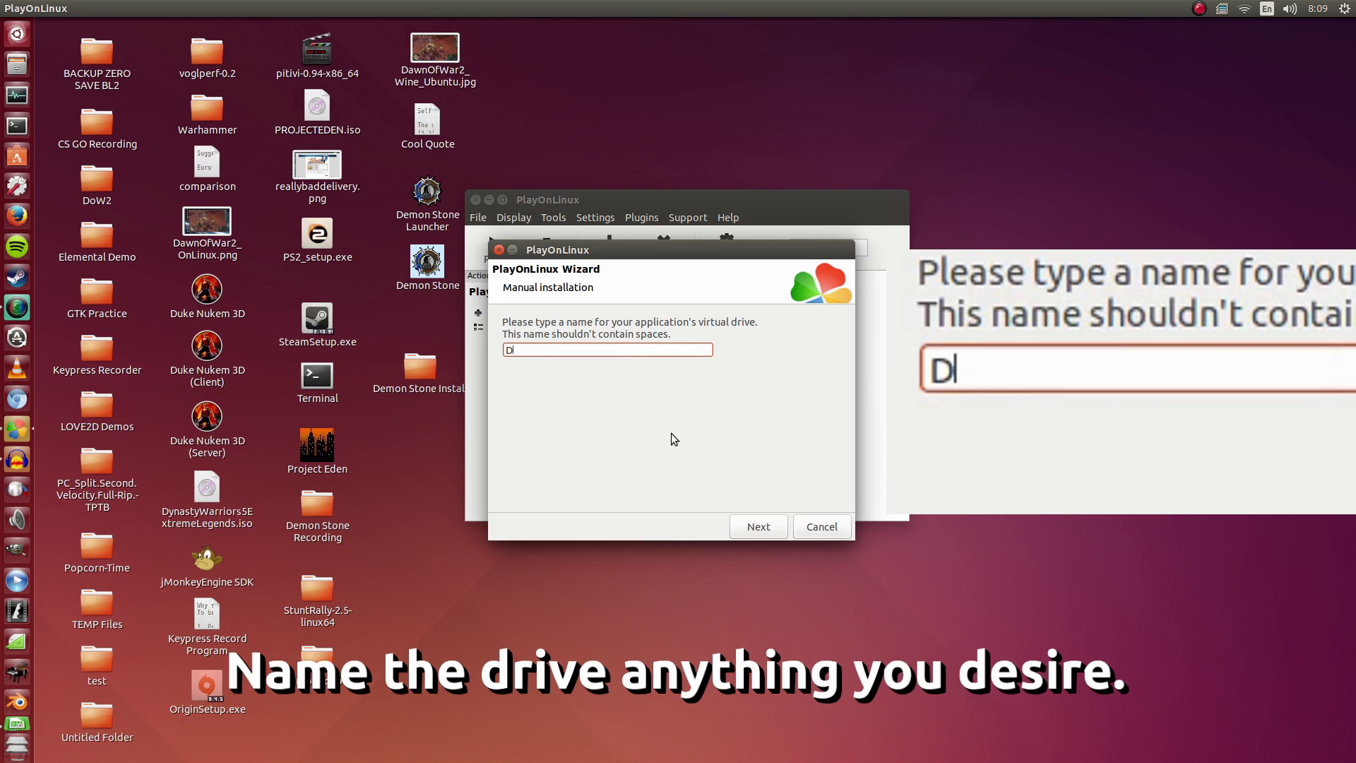
pyautogui.write('emonStone')
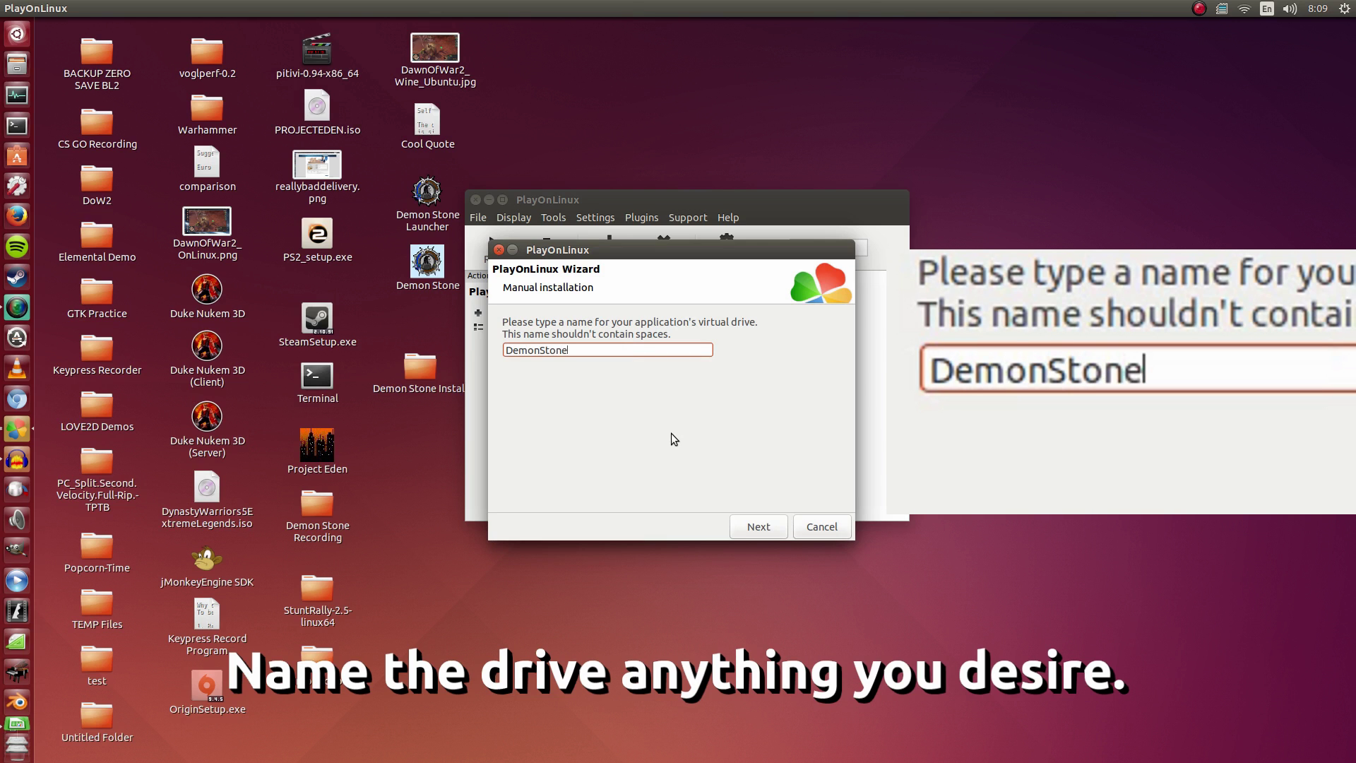
pyautogui.write('HowTo')
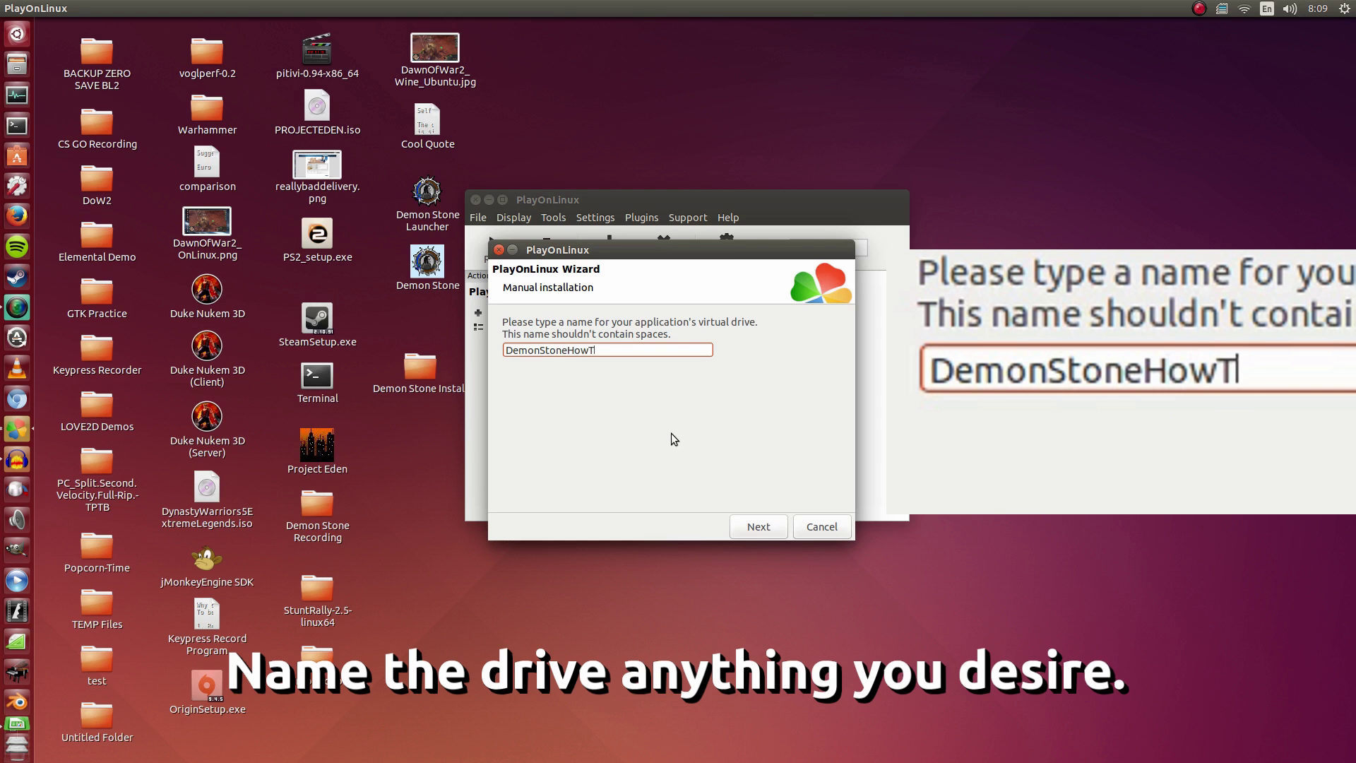
# Step: Enable 'Use another version of Wine' and 'Configure Wine', then select Wine 1.7.30
pyautogui.click(779, 526)
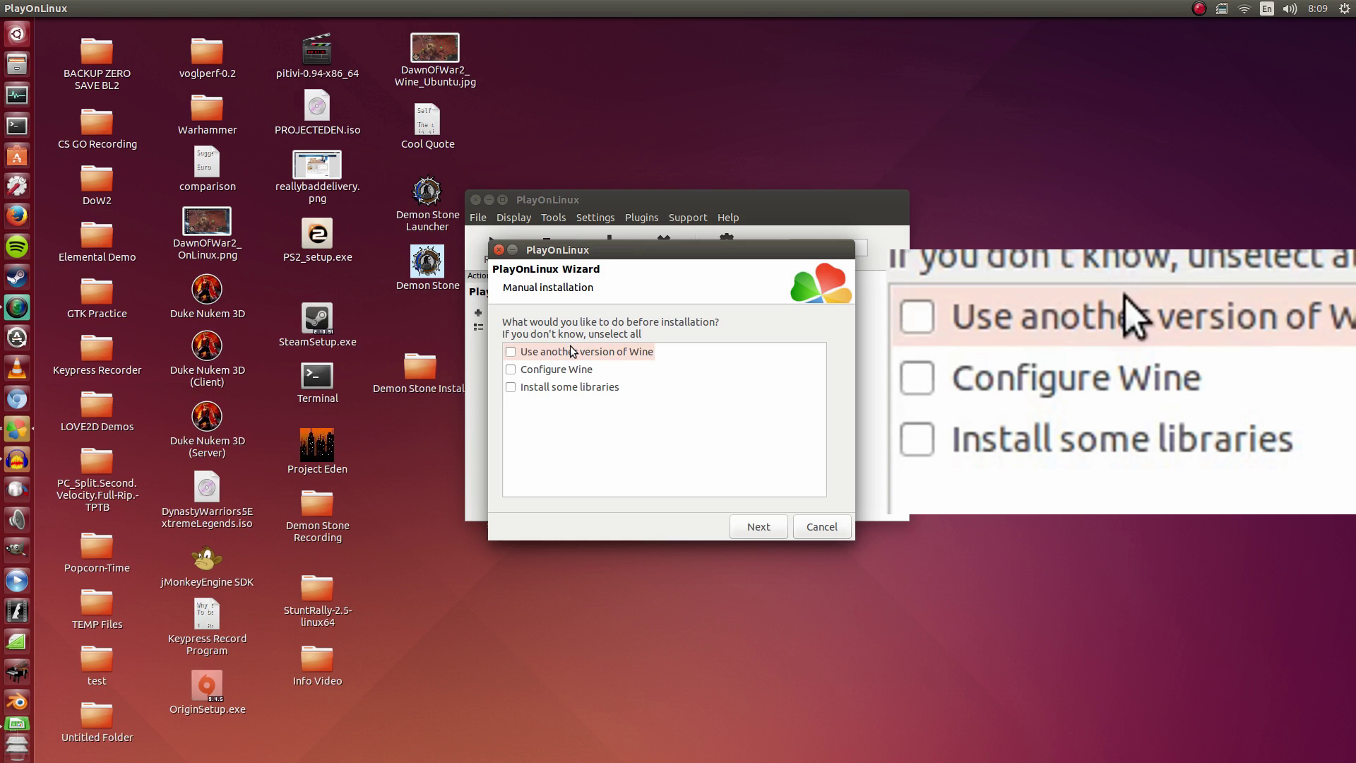
pyautogui.click(578, 353)
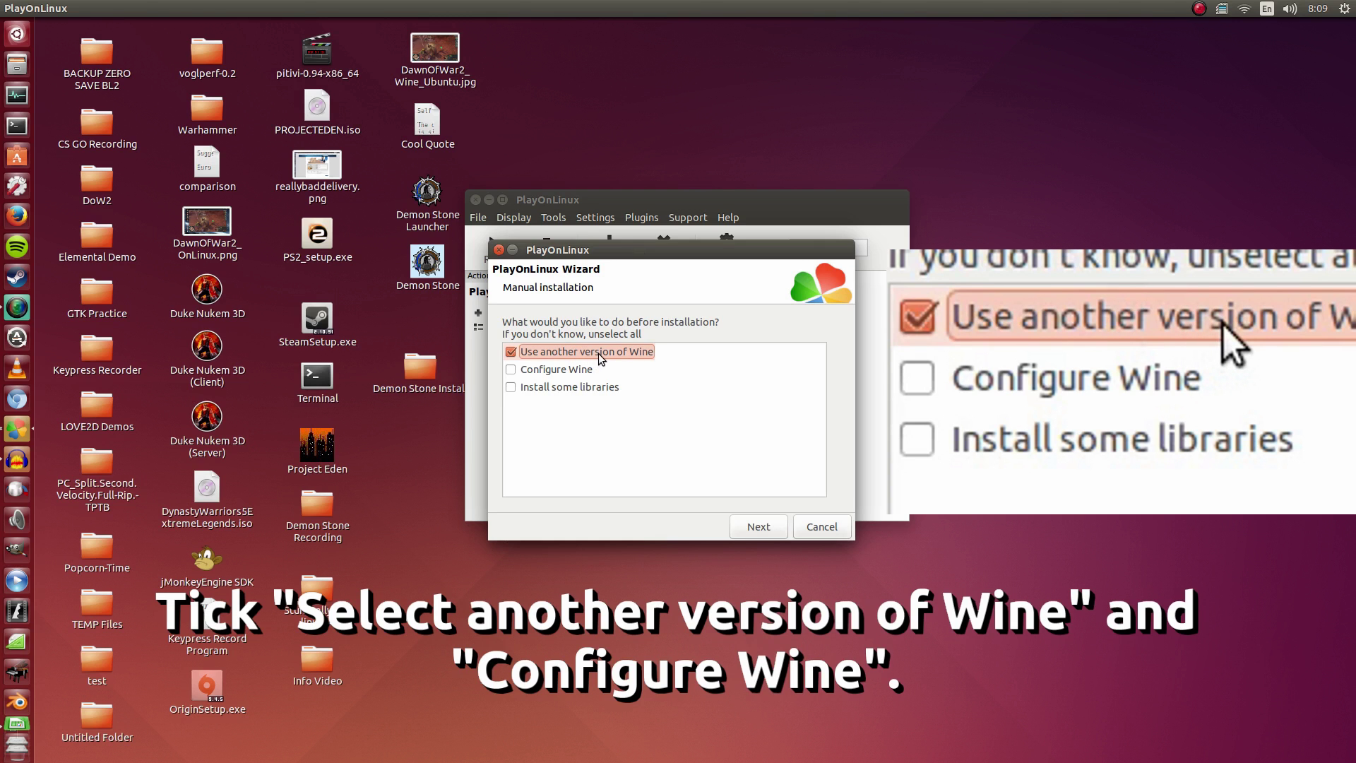
pyautogui.click(558, 372)
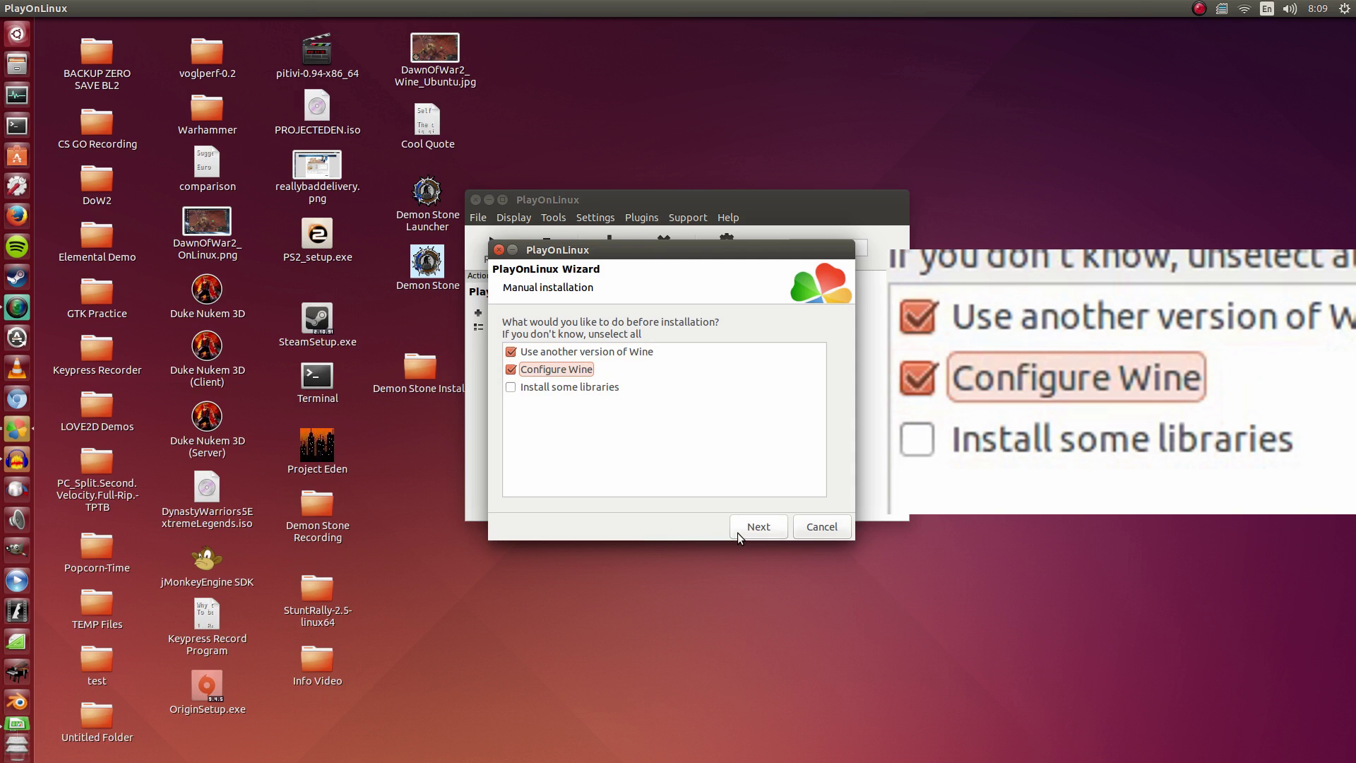
pyautogui.click(758, 523)
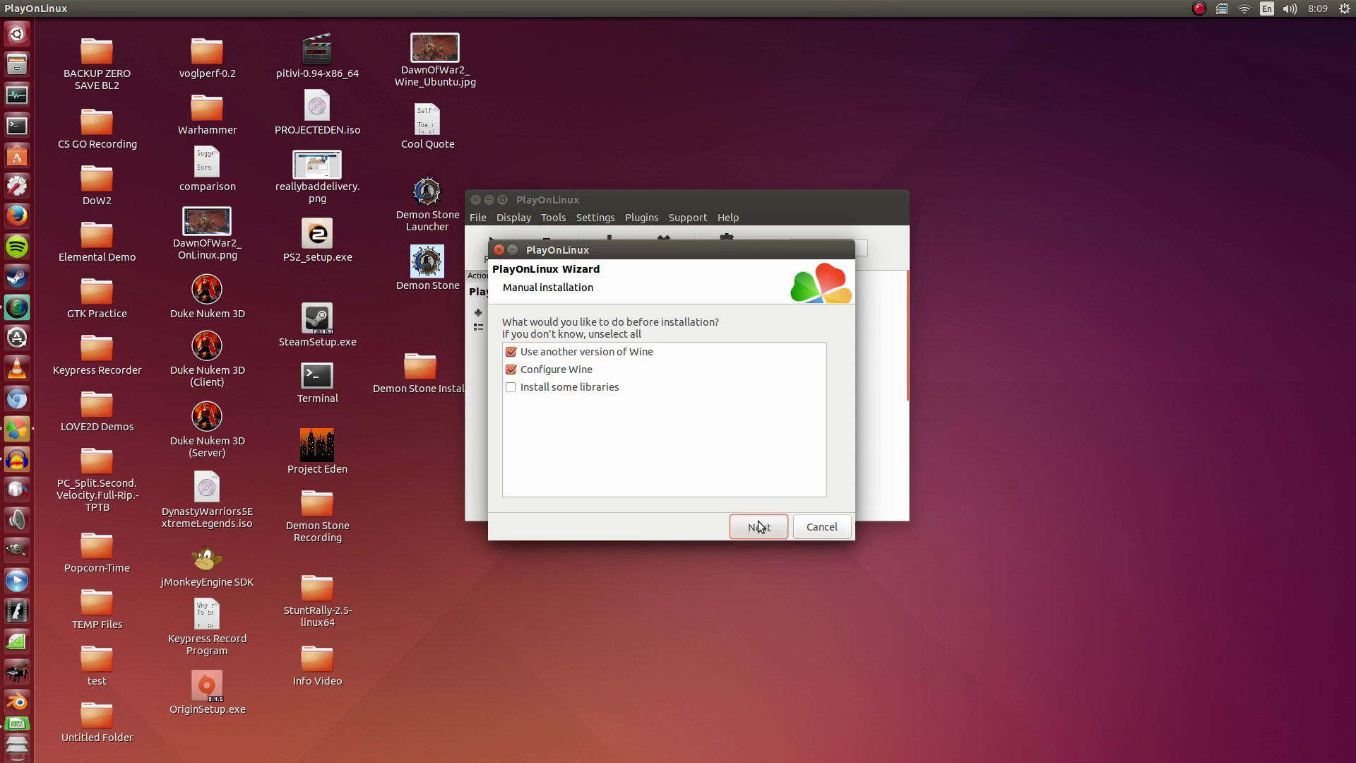
pyautogui.scroll(-5, 690, 441)
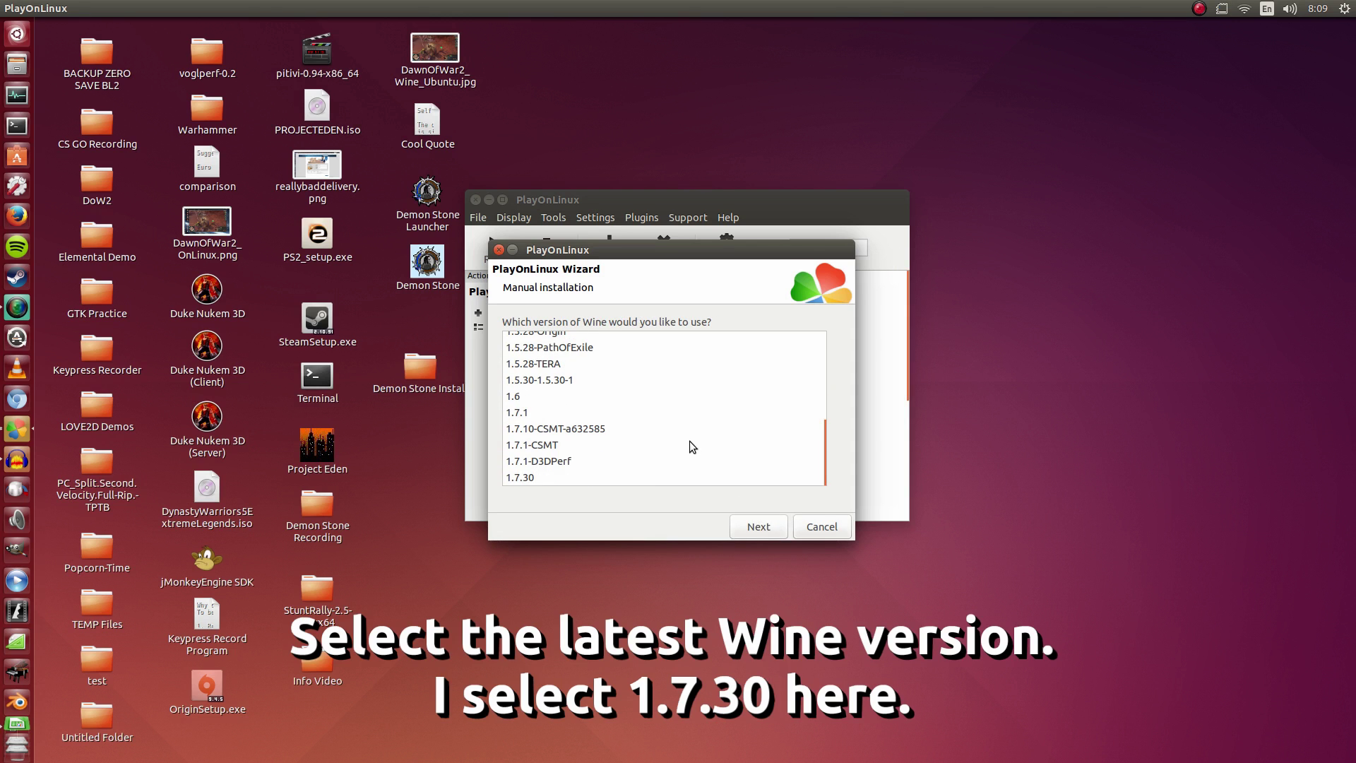
pyautogui.click(564, 479)
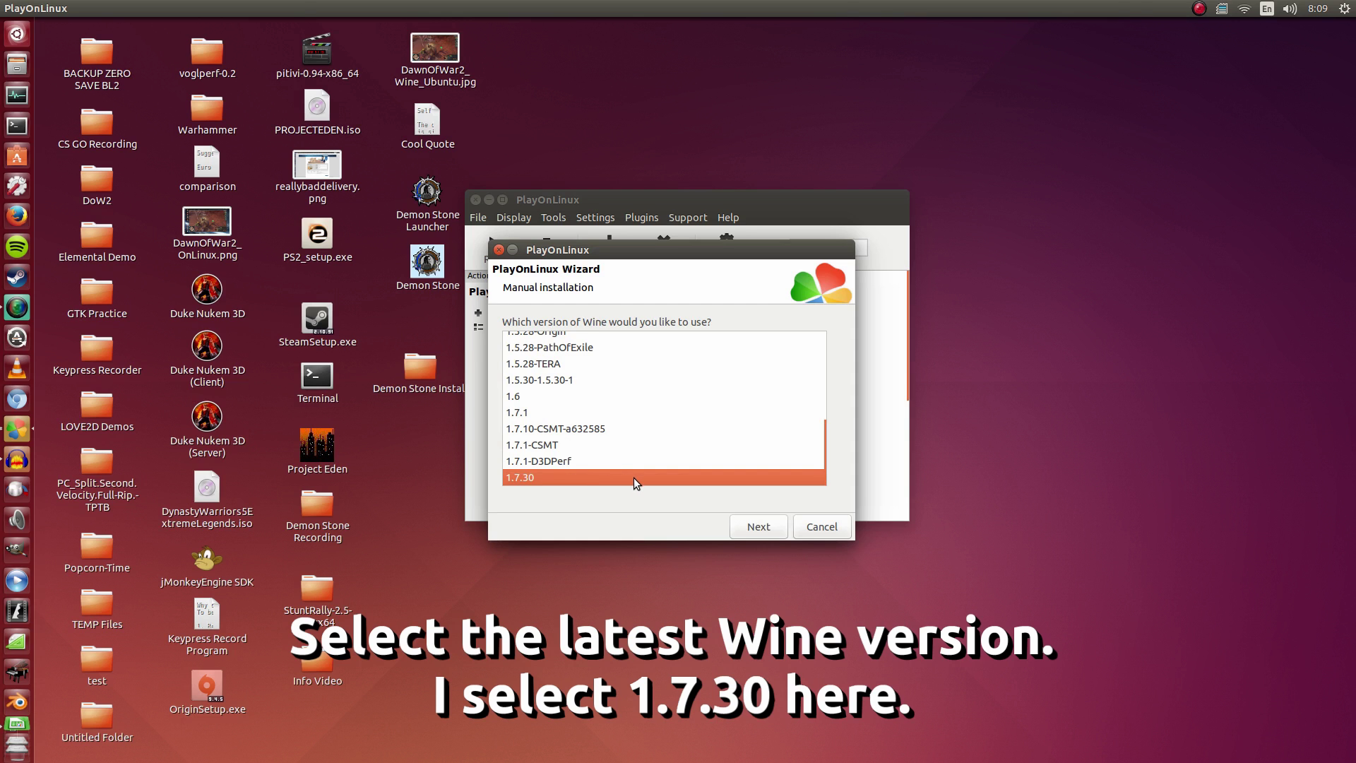
pyautogui.click(736, 527)
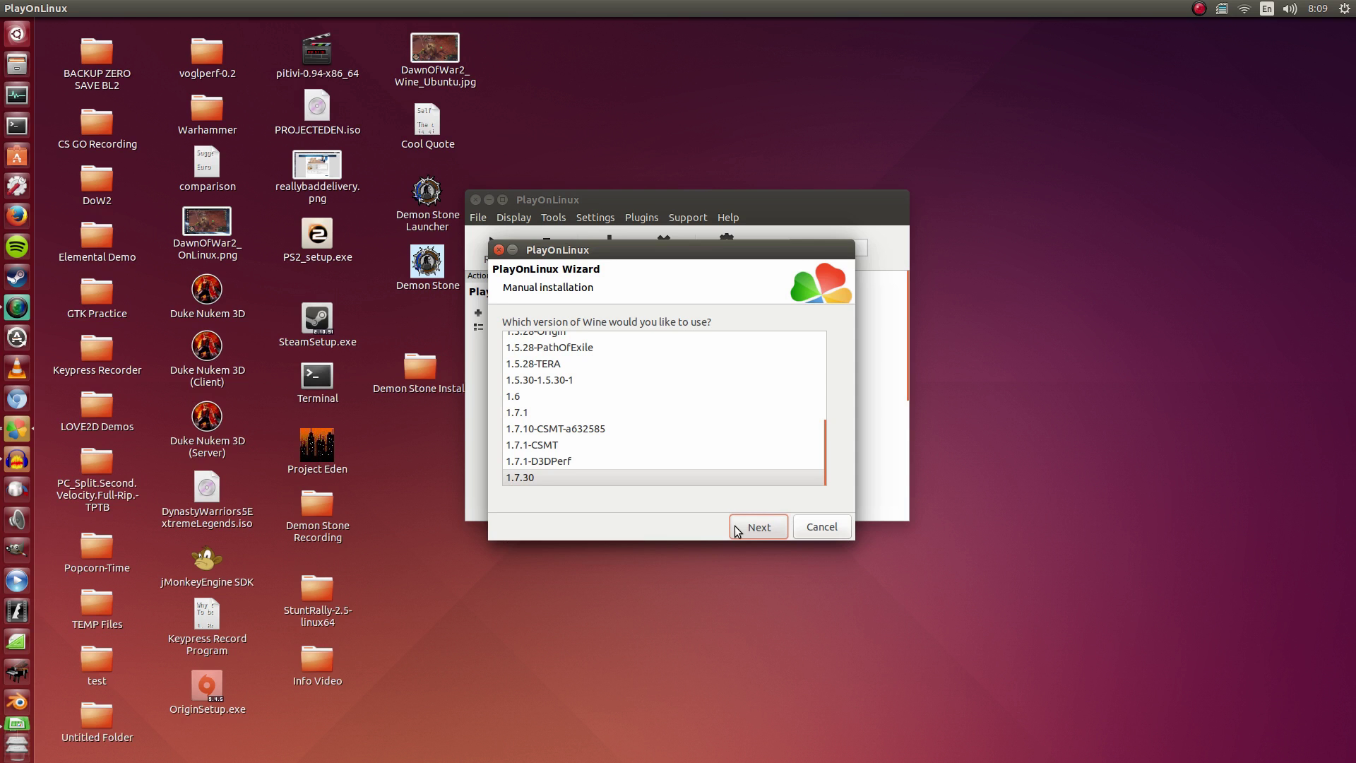
# Step: Create the virtual drive as a 32-bit Windows installation
pyautogui.click(644, 342)
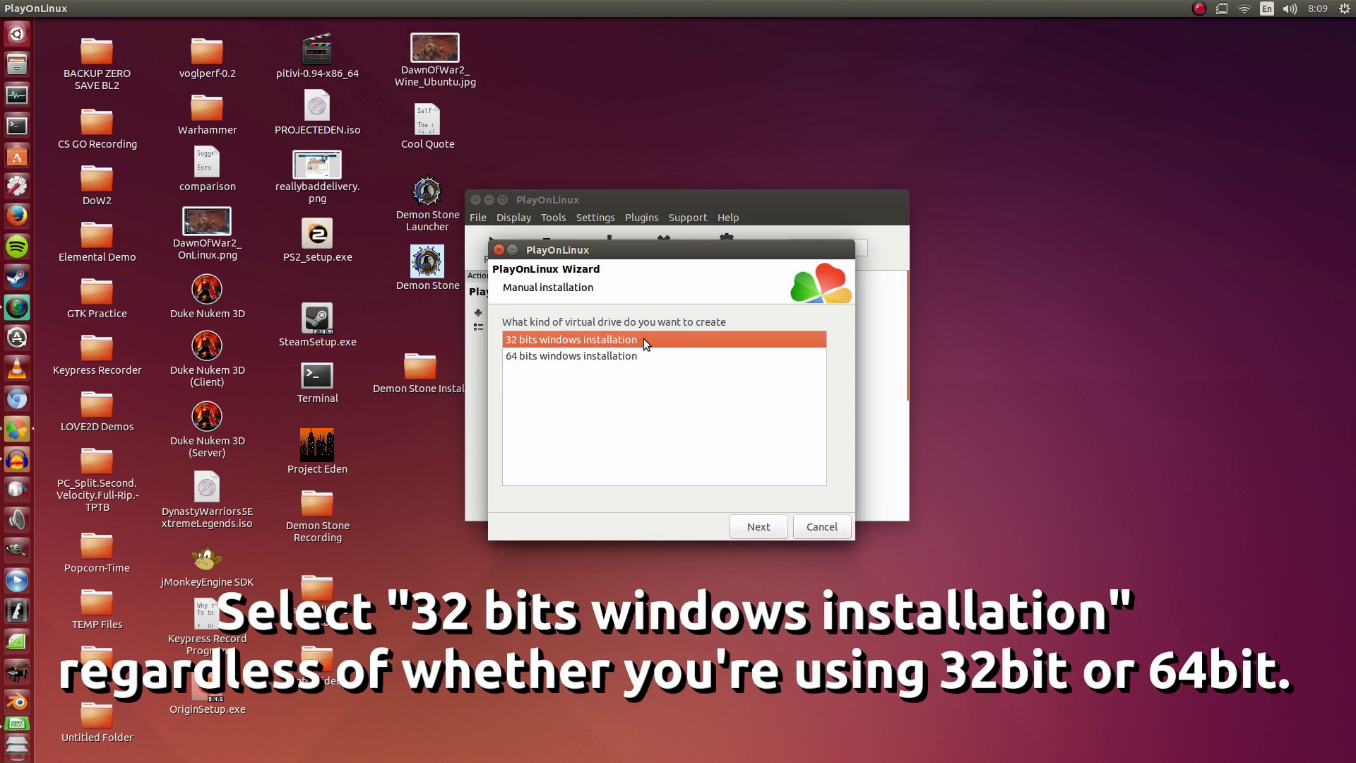
pyautogui.click(746, 526)
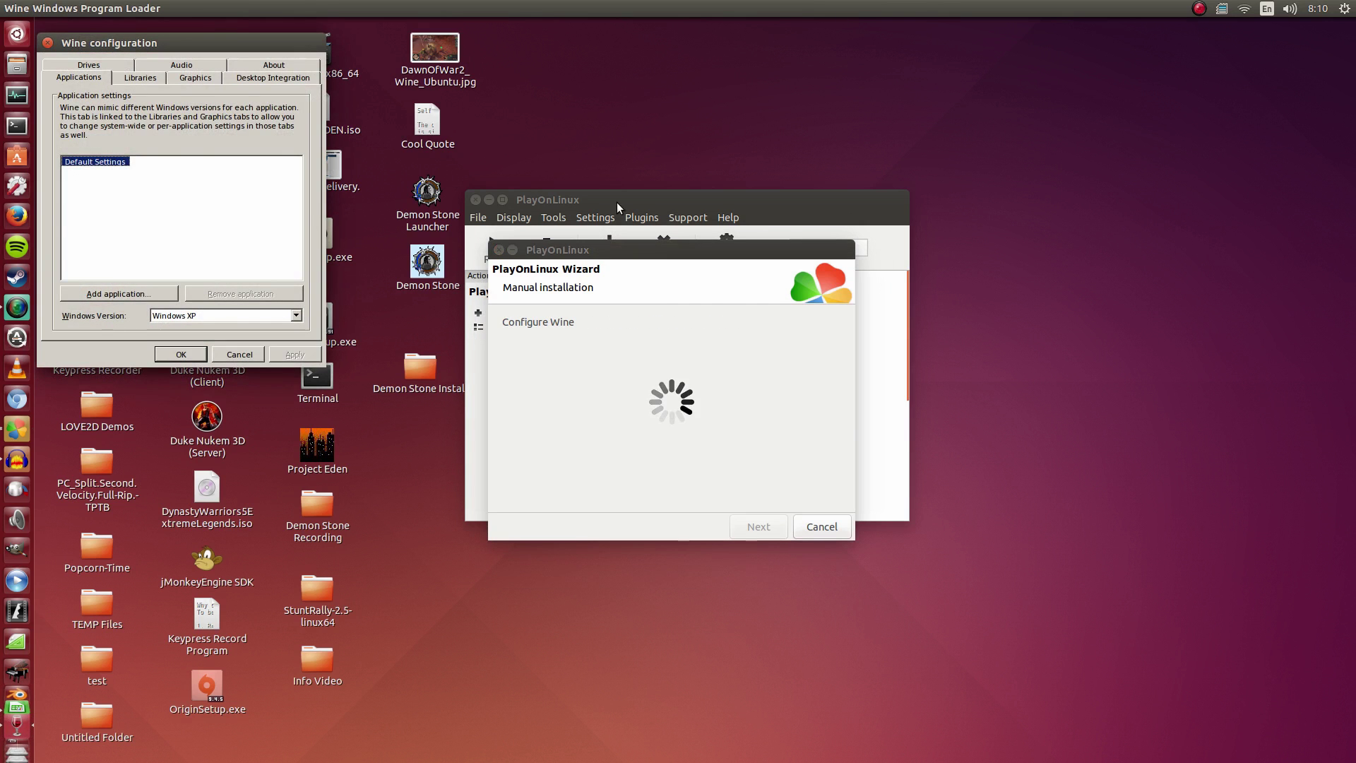
# Step: In Wine configuration's Graphics settings, enable a 1600 x 900 emulated virtual desktop and apply it
pyautogui.moveTo(190, 32); pyautogui.dragTo(691, 199)
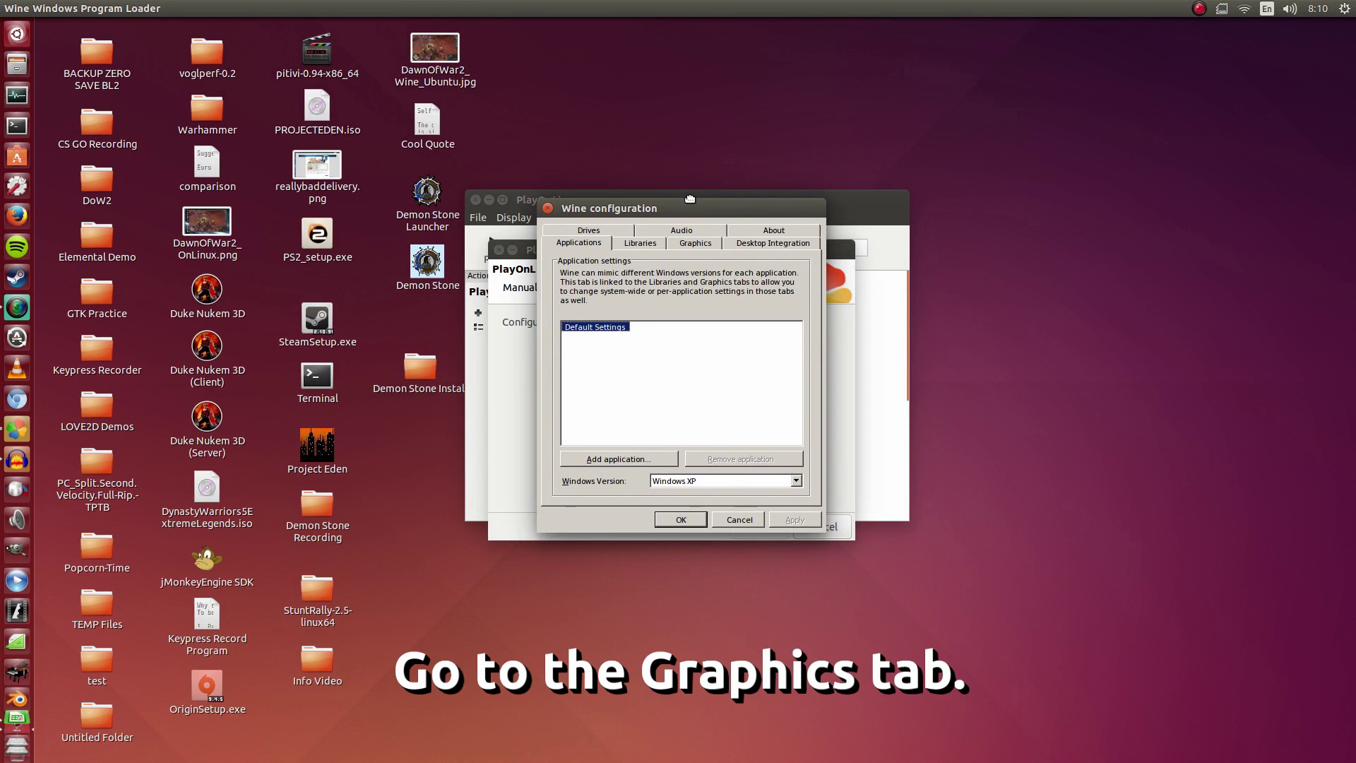
pyautogui.click(690, 247)
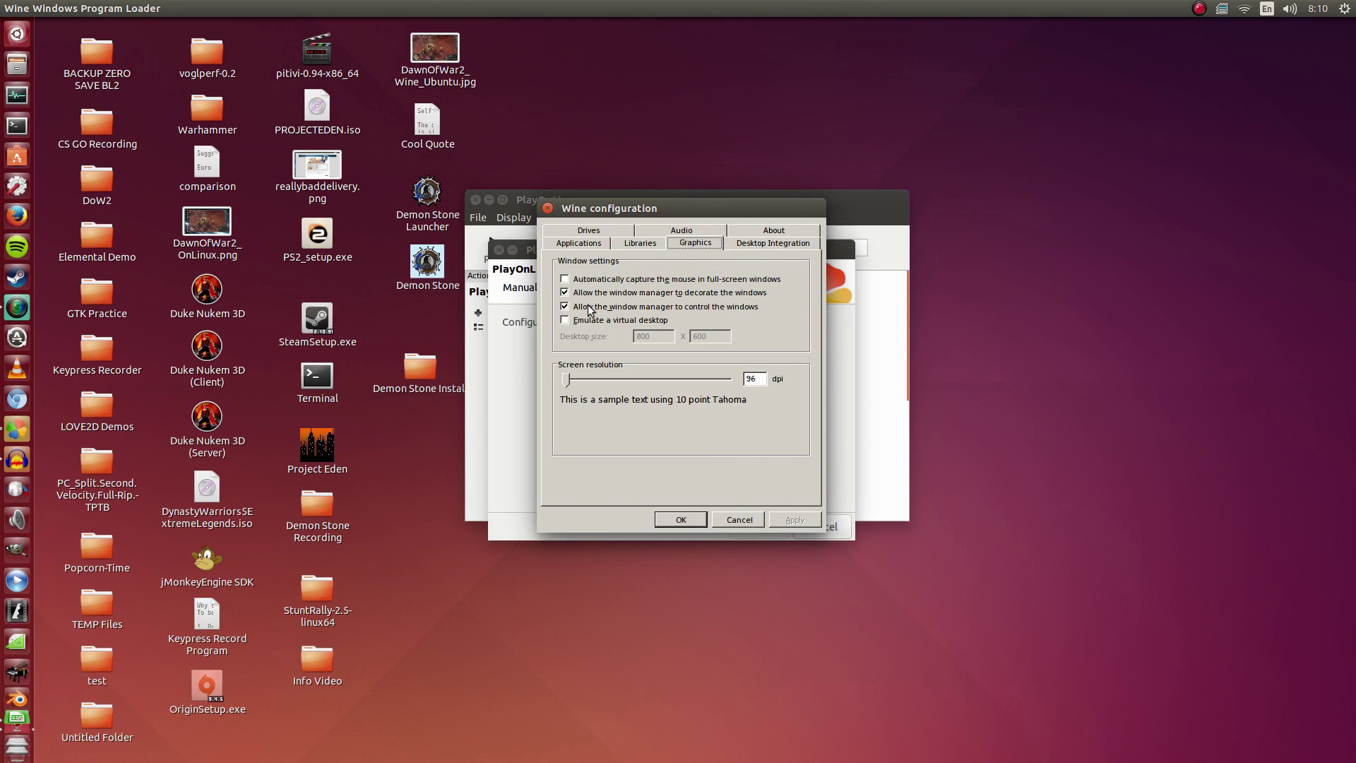
pyautogui.click(571, 322)
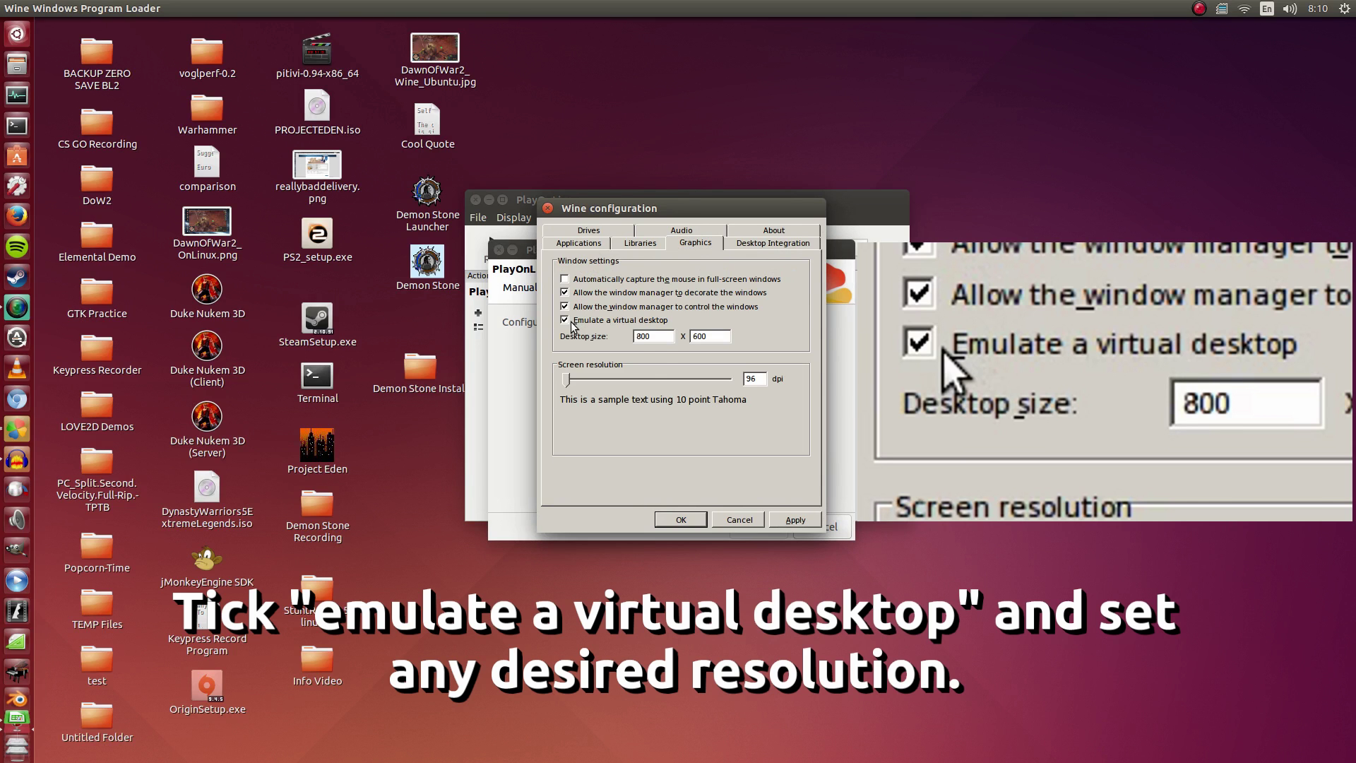
pyautogui.doubleClick(648, 337)
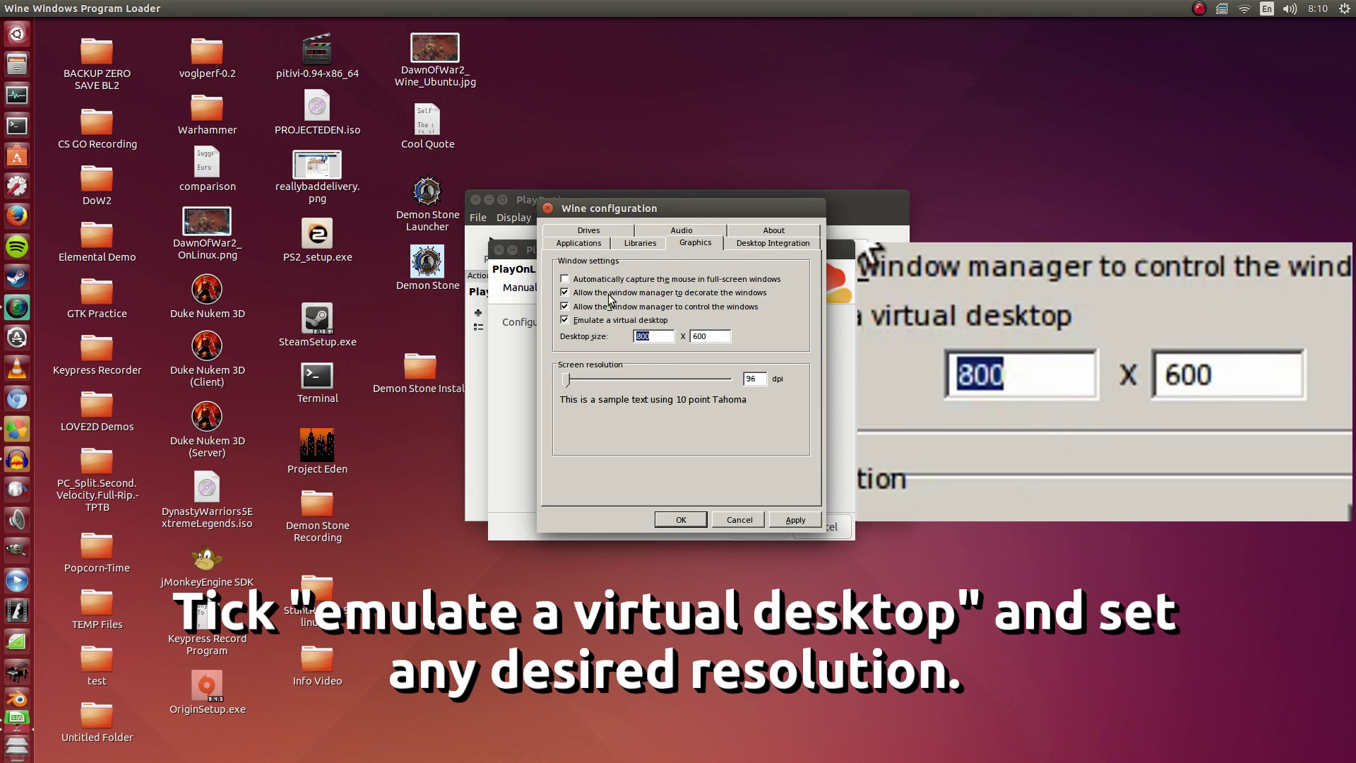
pyautogui.write('1600')
pyautogui.press('Tab')
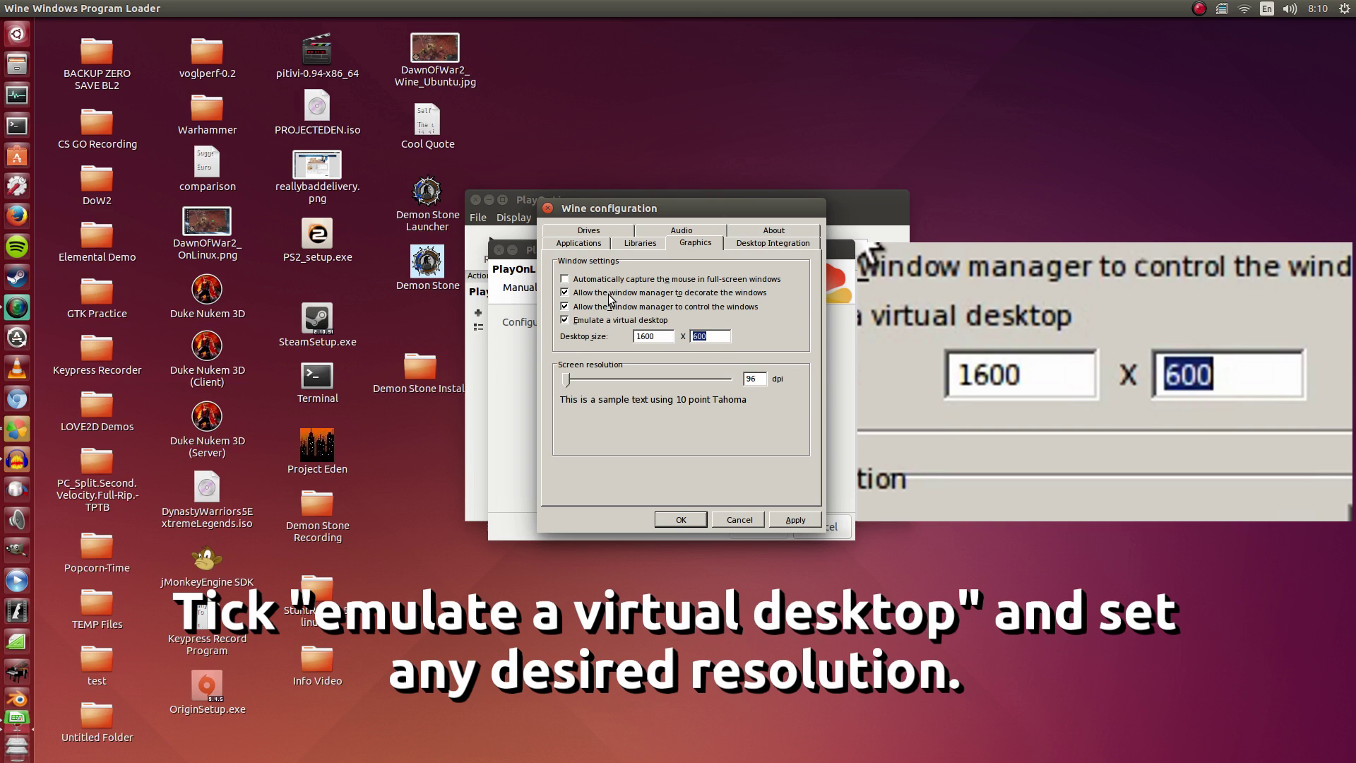
pyautogui.write('900')
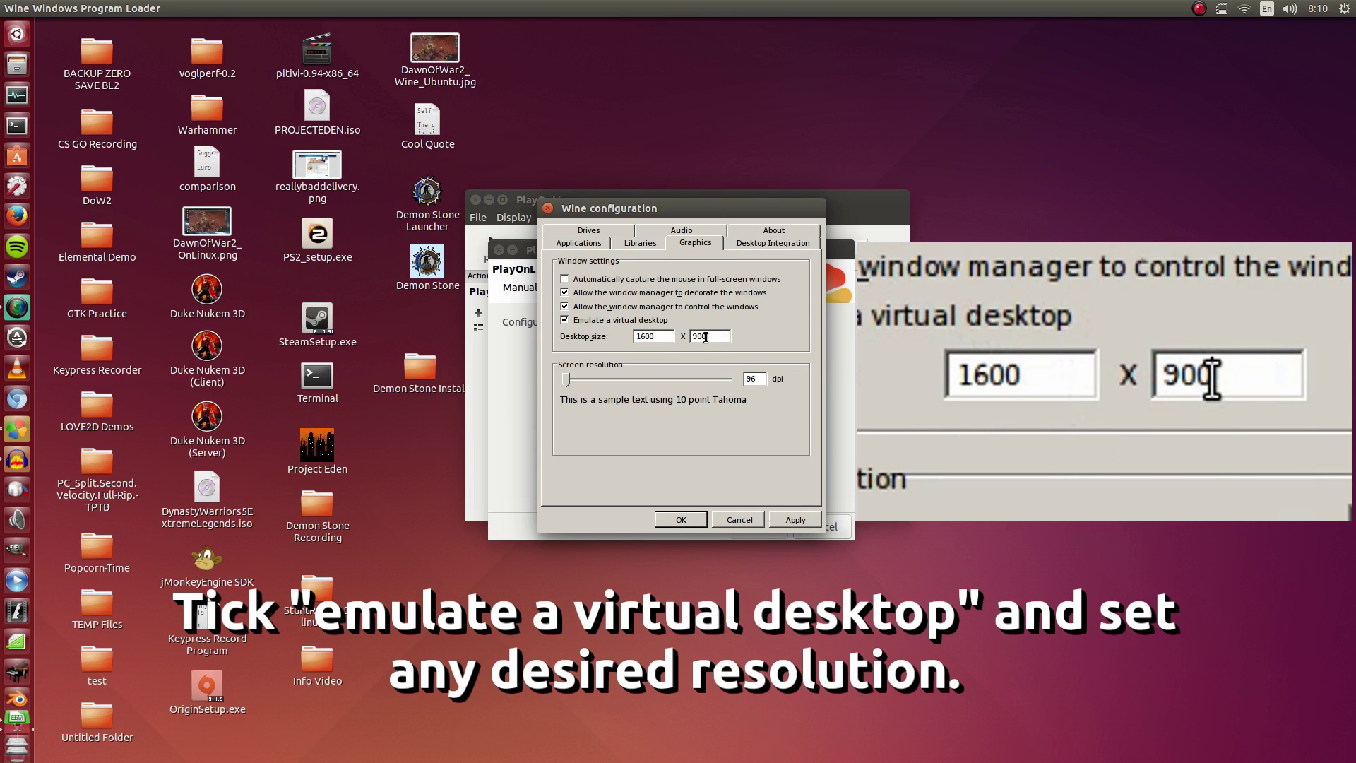
pyautogui.click(798, 522)
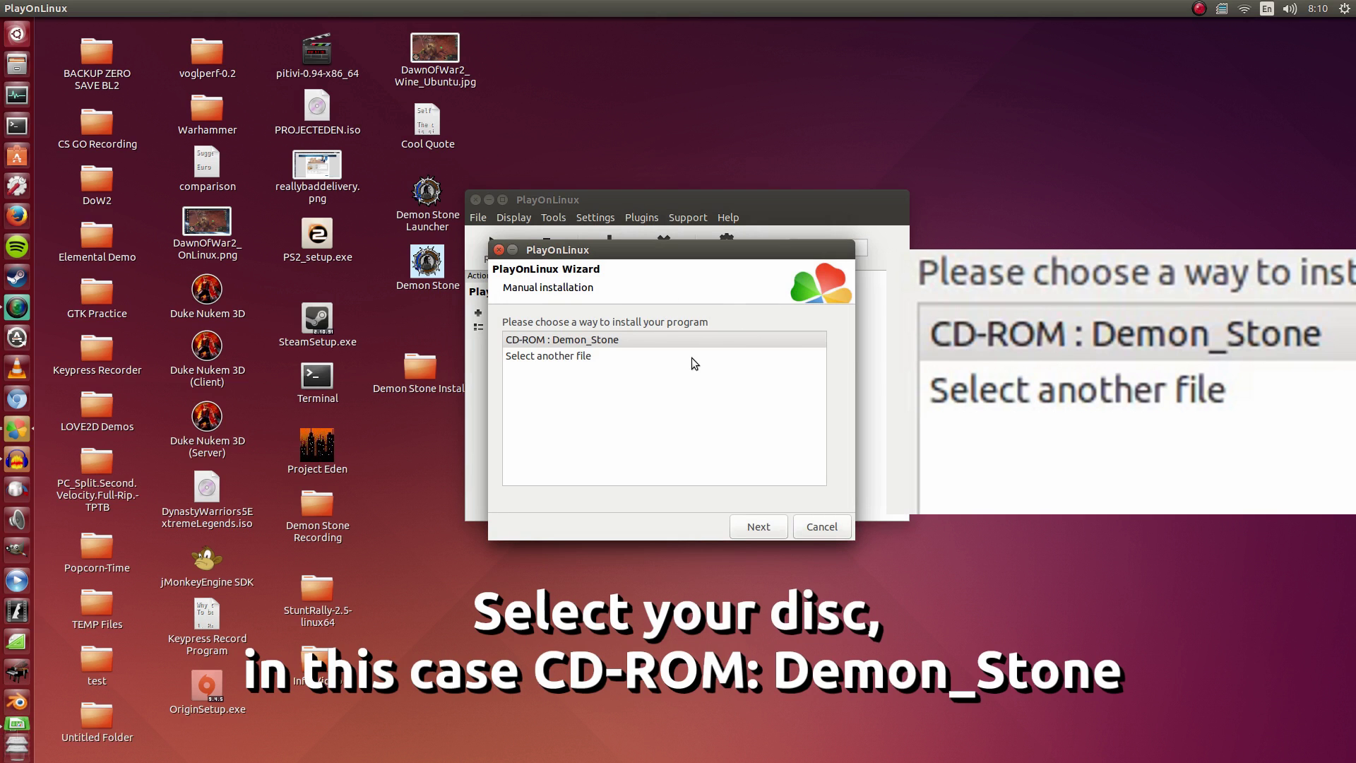
# Step: Choose the Demon_Stone CD-ROM as the installation source
pyautogui.click(620, 336)
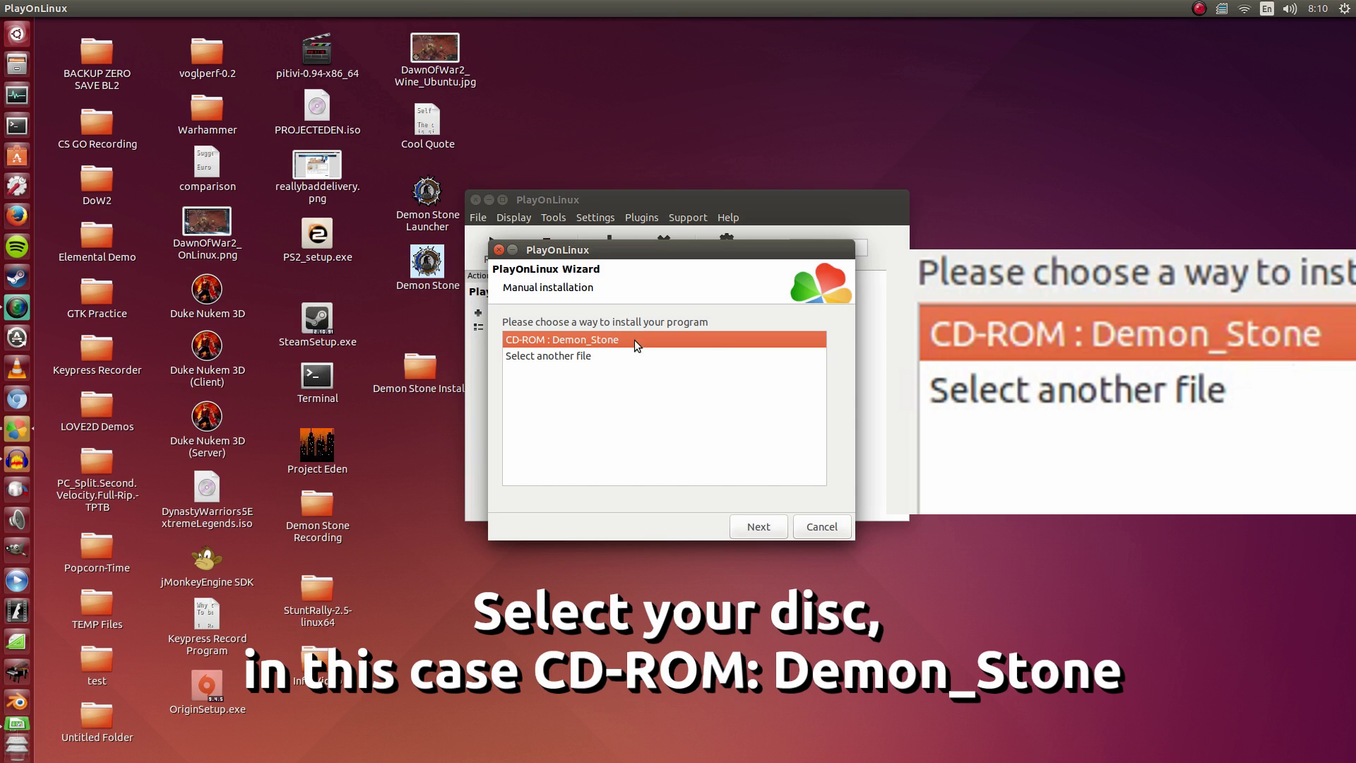
pyautogui.click(773, 528)
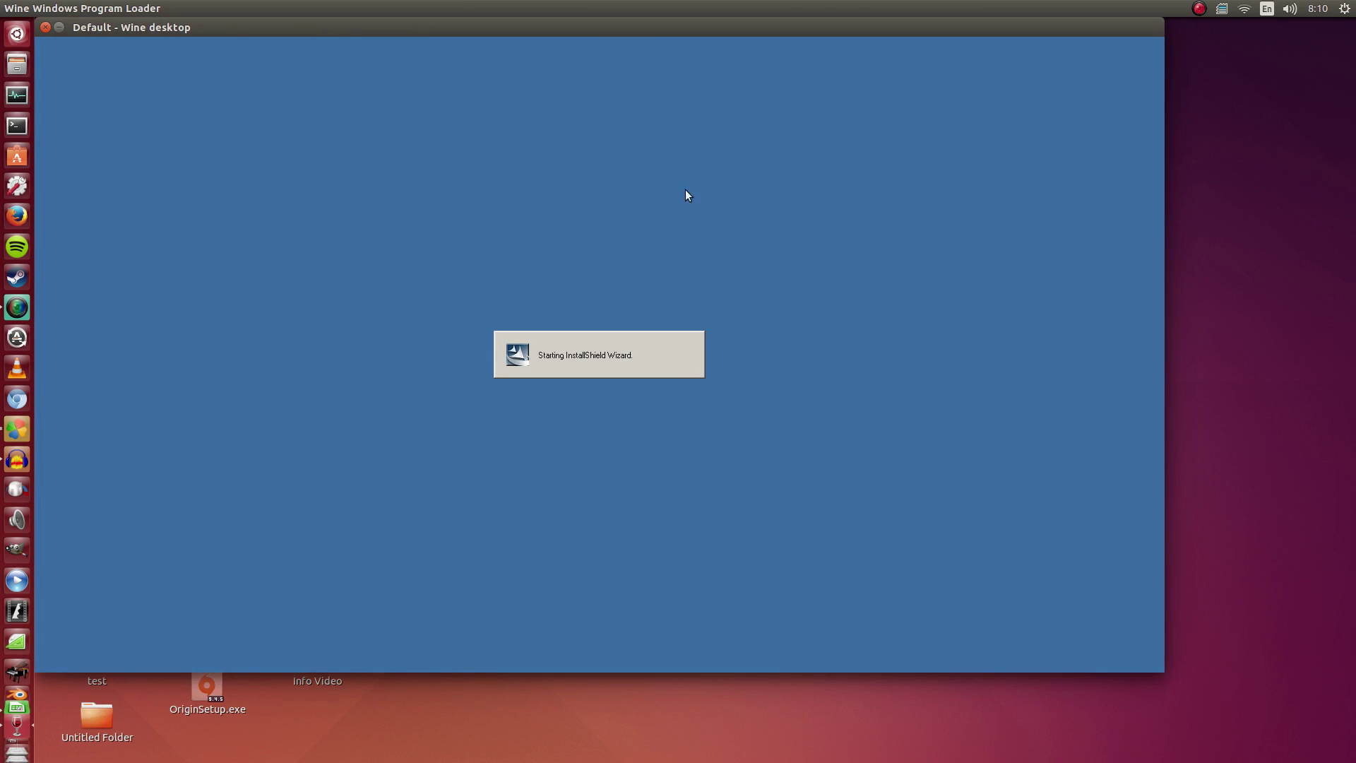
# Step: Run the Demon Stone installer, accepting the licence and keeping the default destination and program folders
pyautogui.moveTo(624, 40); pyautogui.dragTo(689, 77)
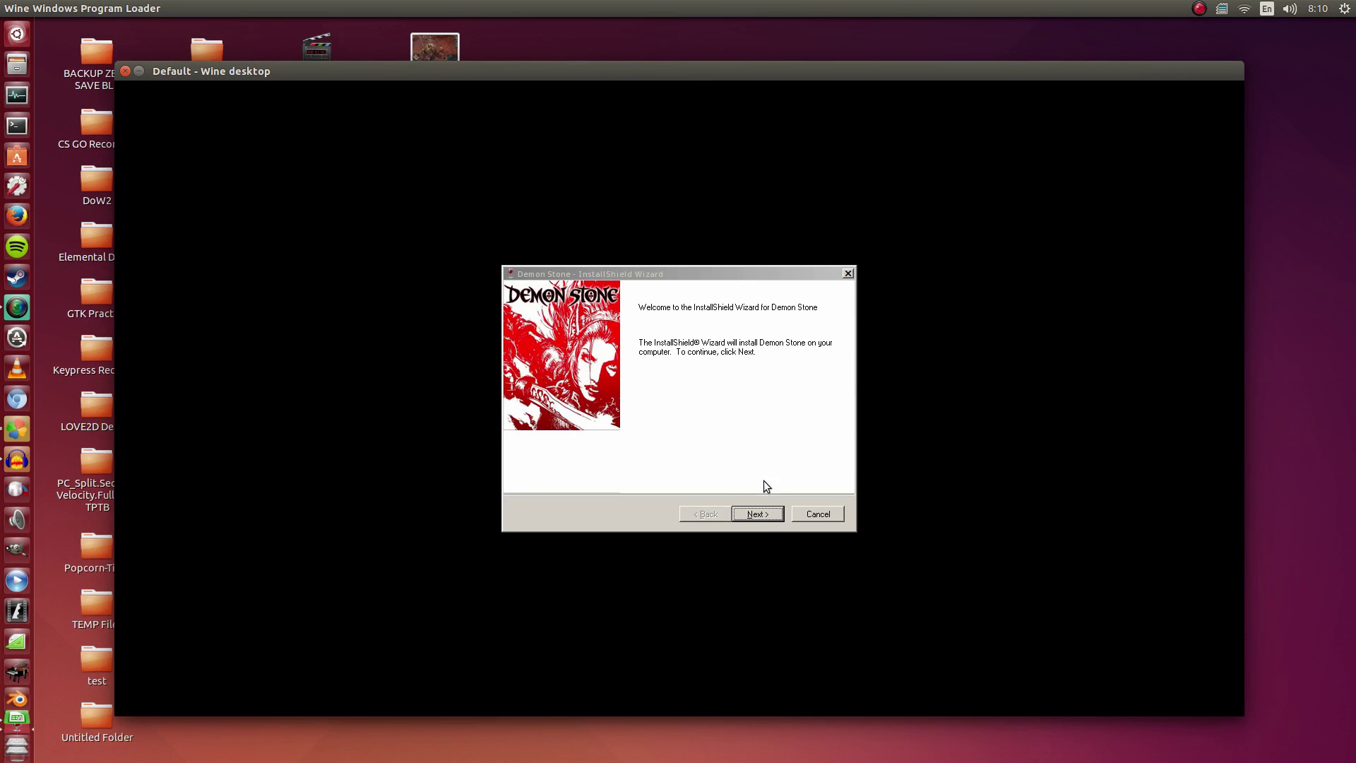
pyautogui.click(757, 515)
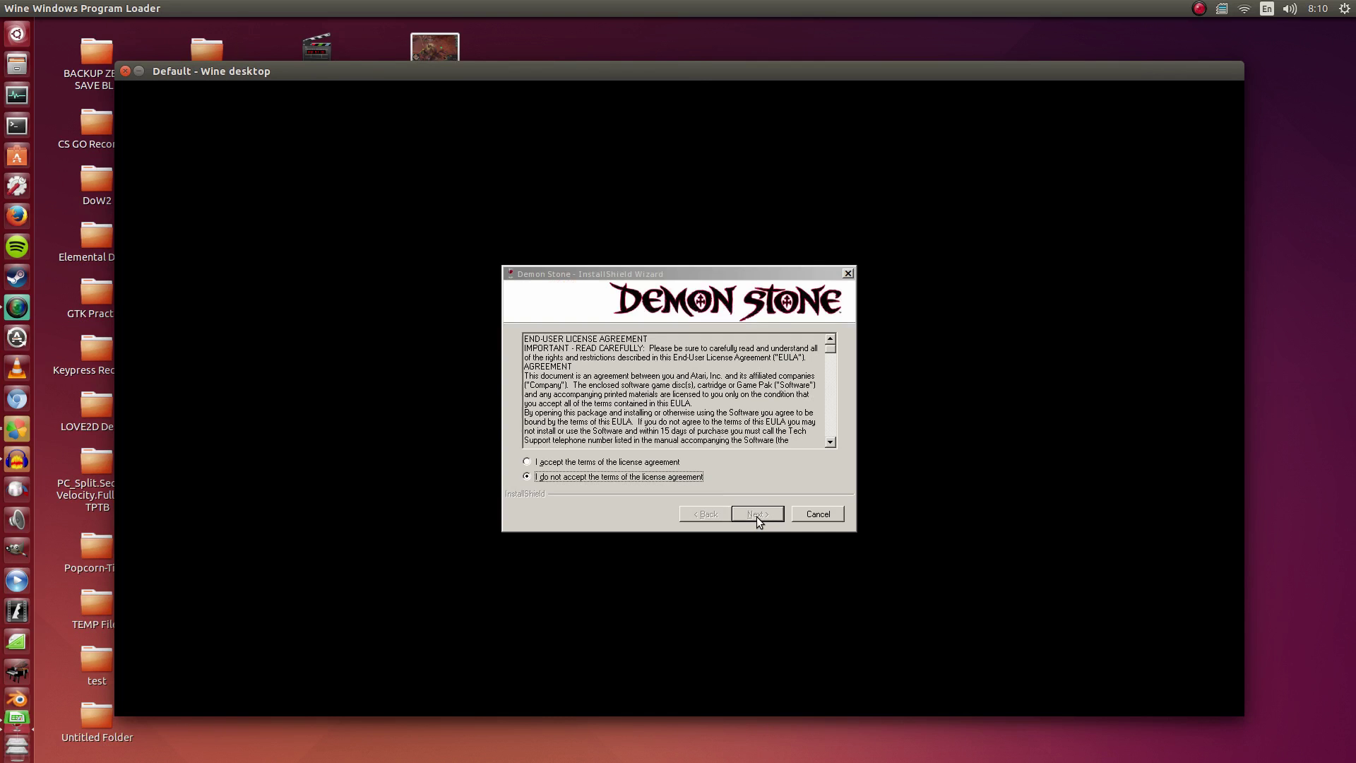
pyautogui.click(618, 462)
pyautogui.click(767, 517)
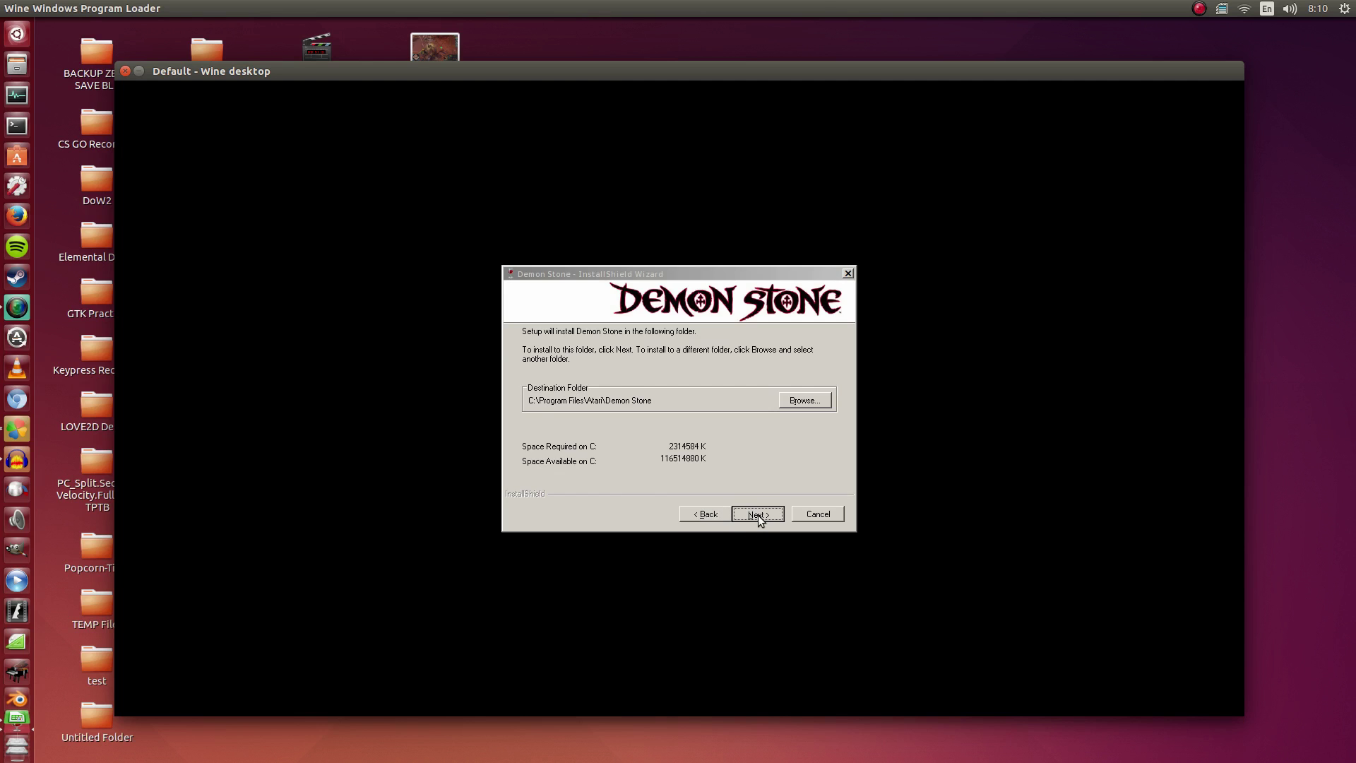
pyautogui.click(757, 515)
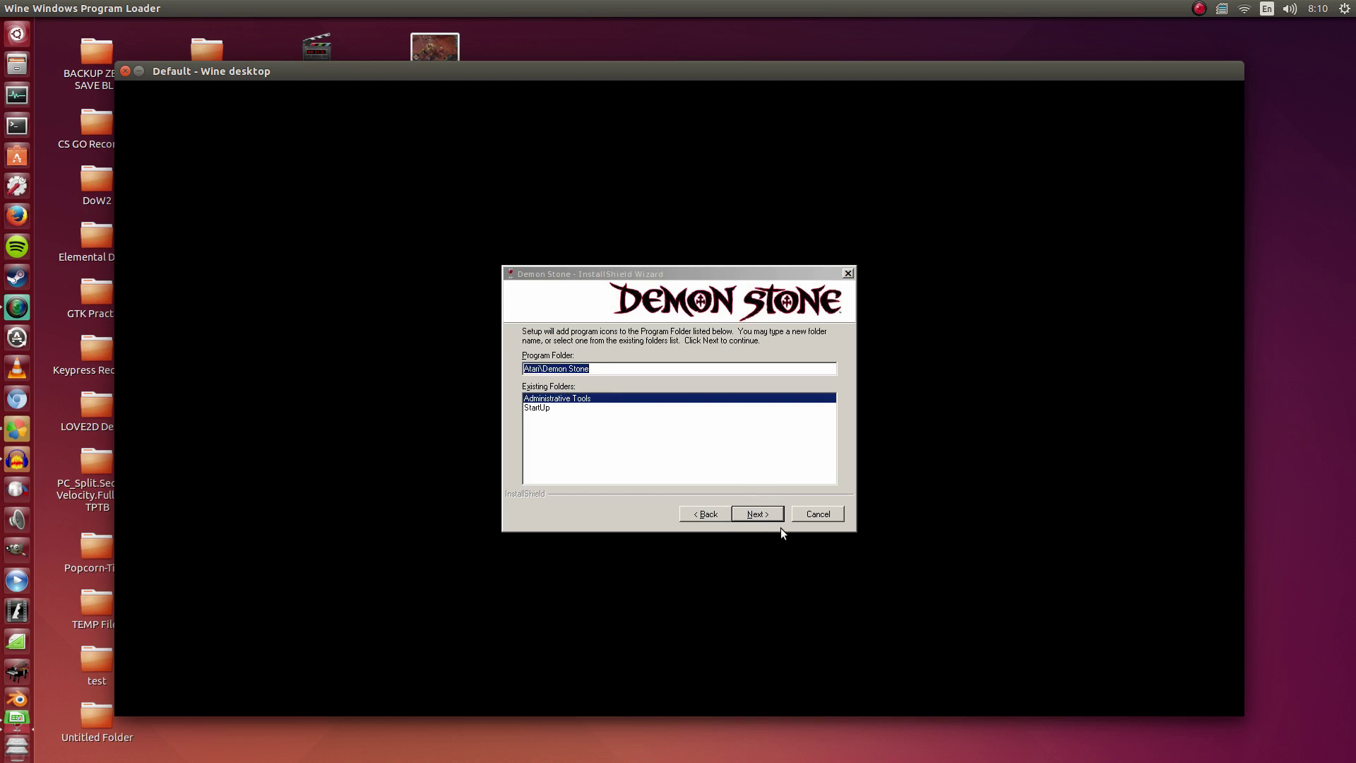
pyautogui.click(758, 513)
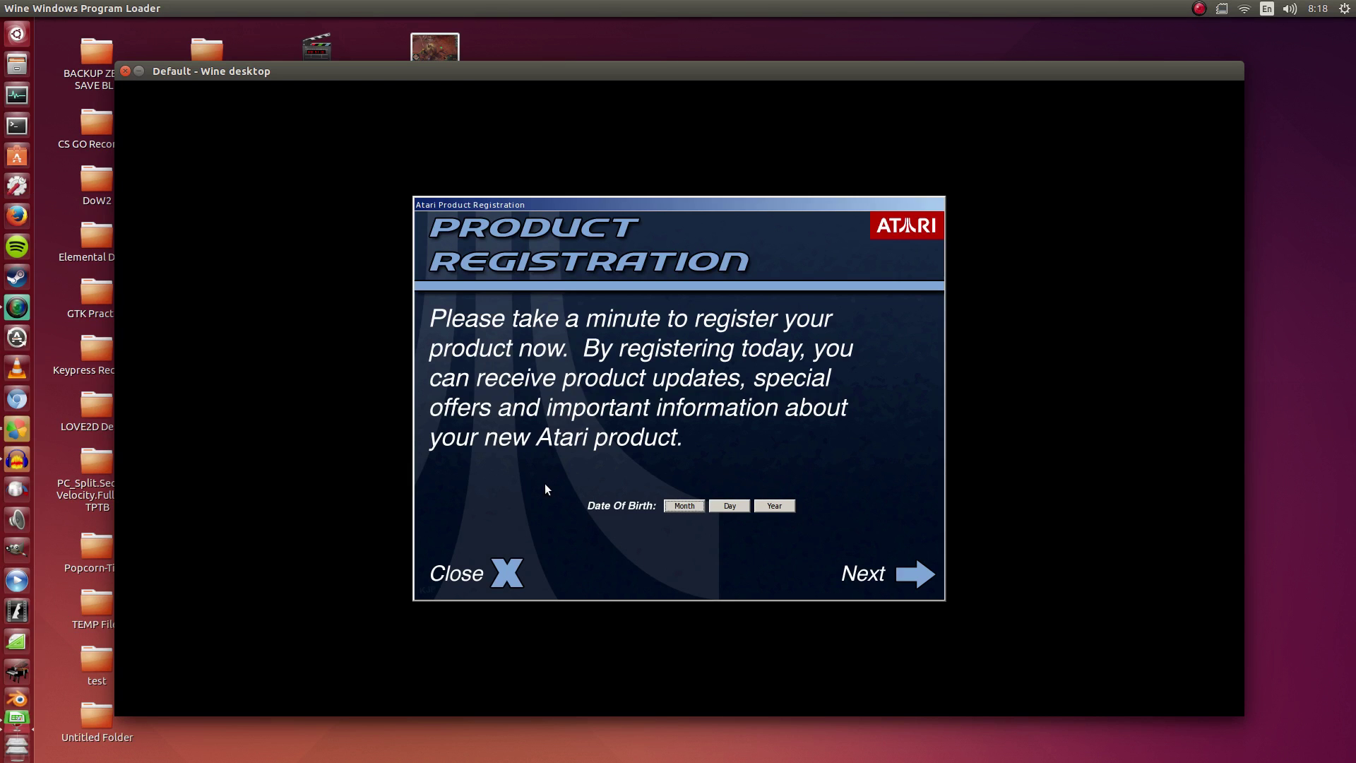
# Step: Choose Never Register and finish setup with 'View ReadMe file' unchecked
pyautogui.click(514, 583)
pyautogui.click(680, 434)
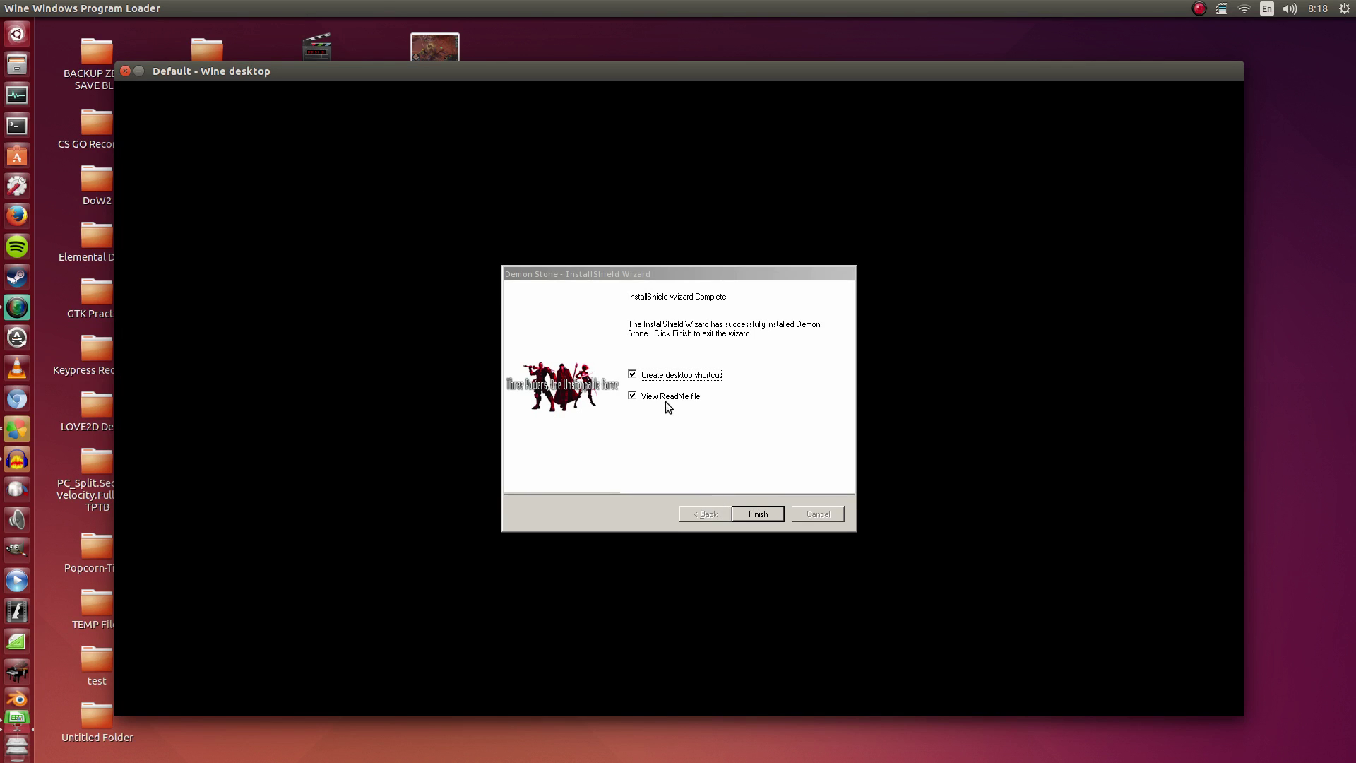
pyautogui.click(645, 393)
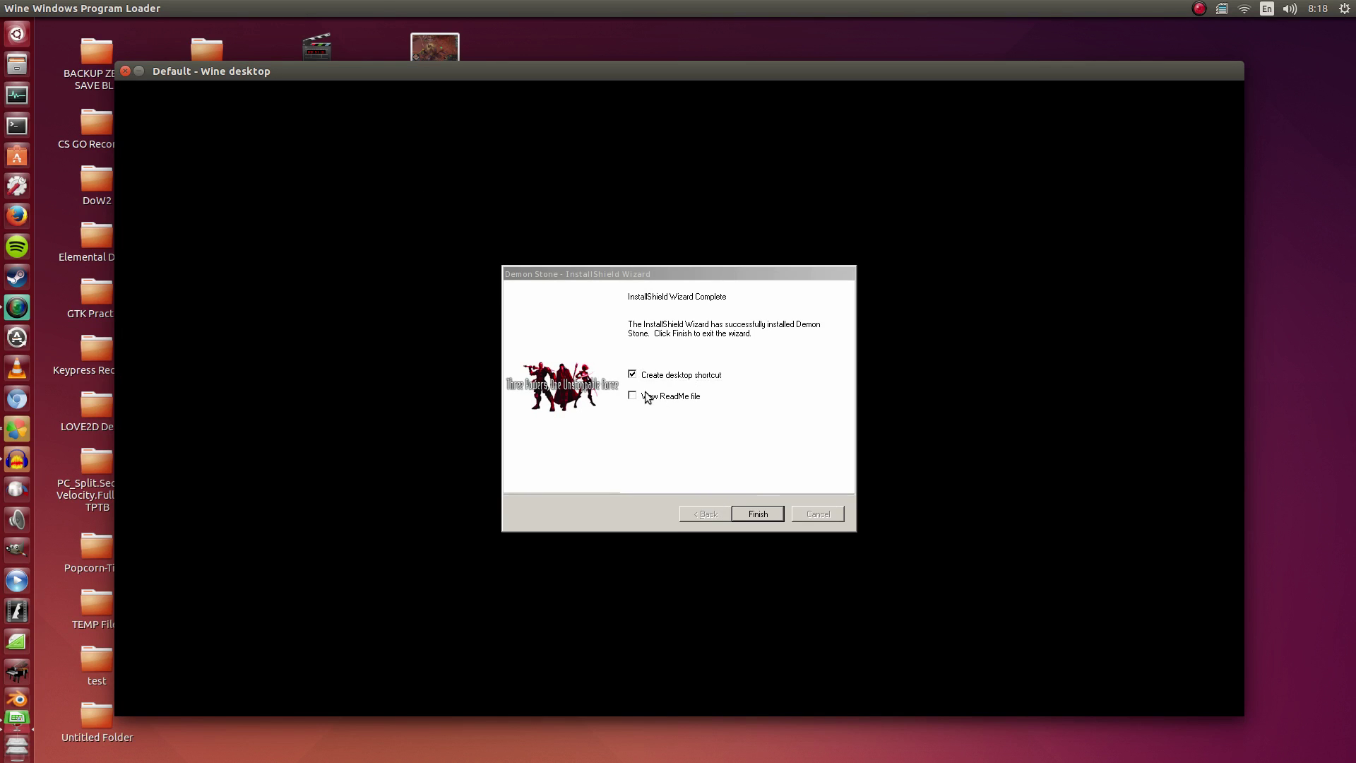
pyautogui.click(747, 515)
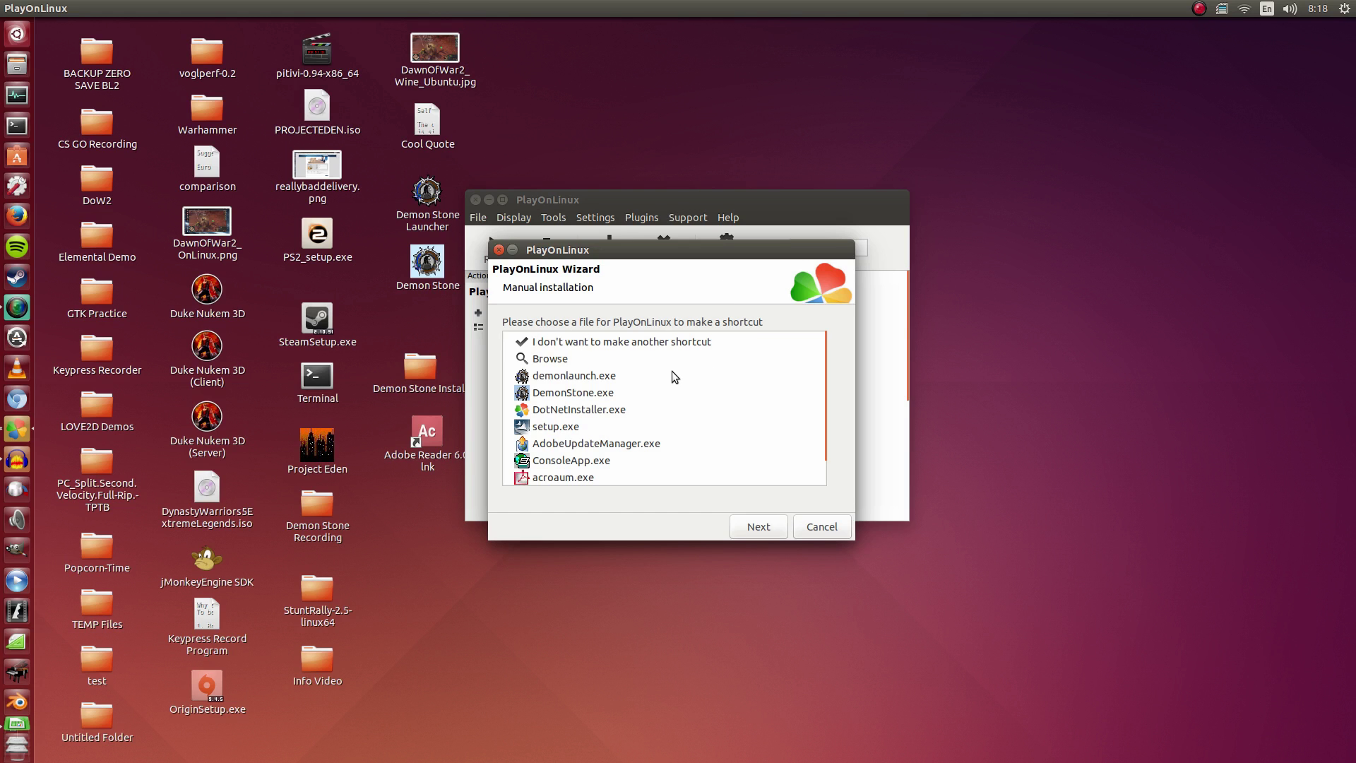
# Step: Create a shortcut to demonlaunch.exe named 'Demon Stone Laucher HOW TO'
pyautogui.click(590, 379)
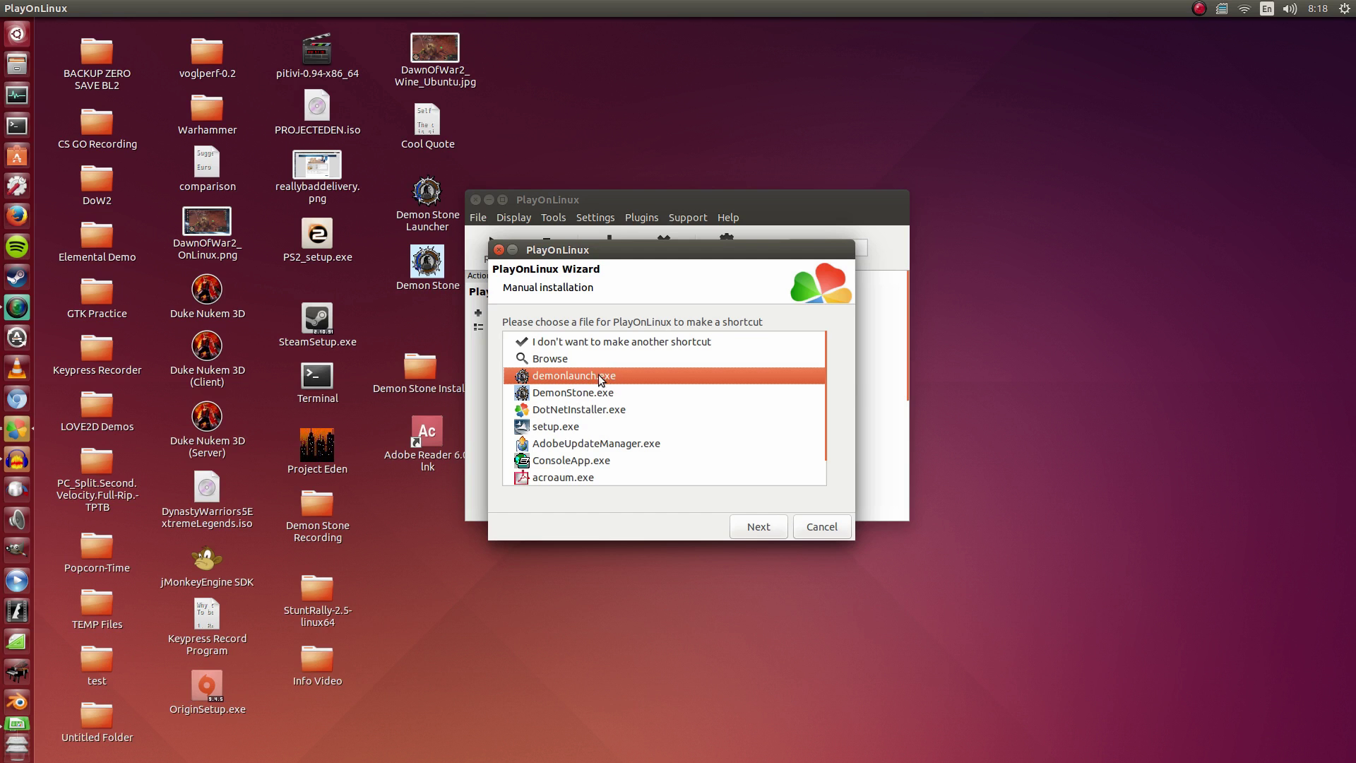
pyautogui.click(766, 532)
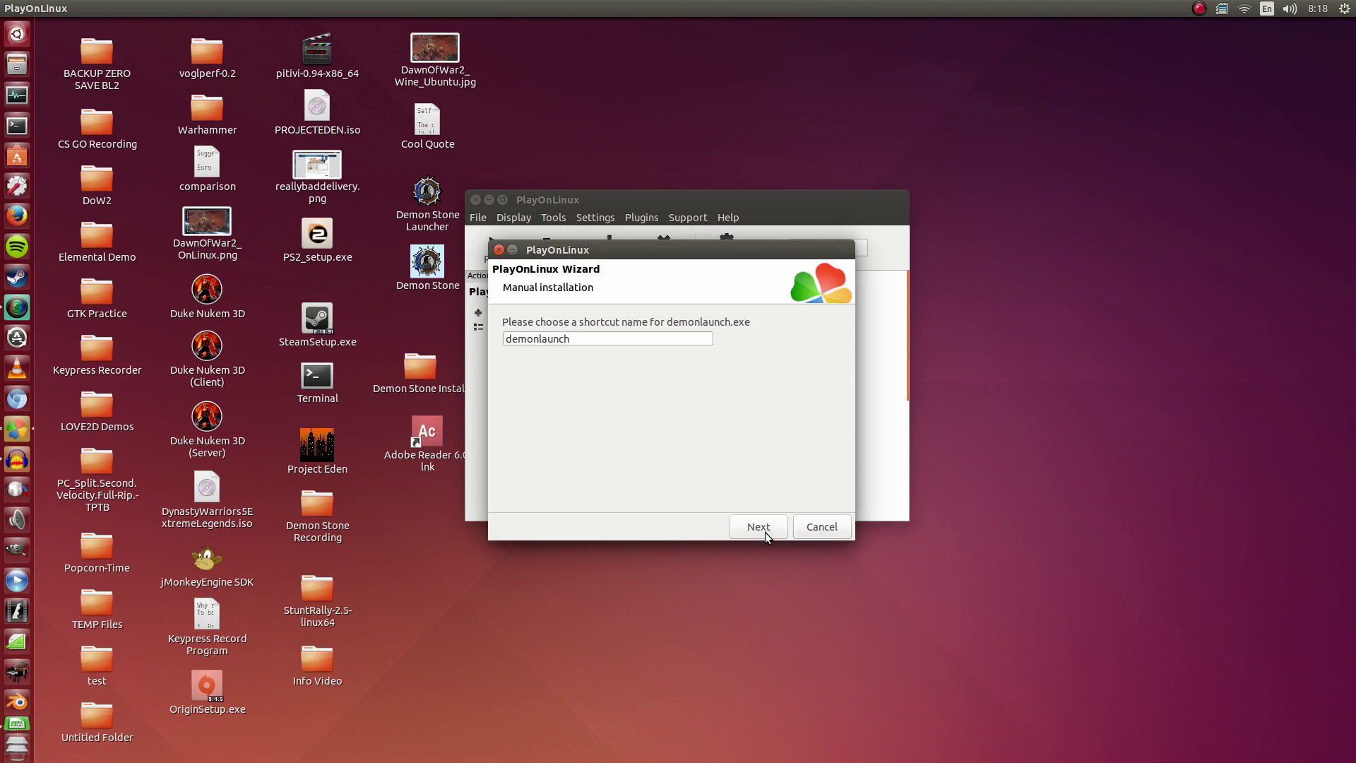
pyautogui.moveTo(573, 345); pyautogui.dragTo(455, 332)
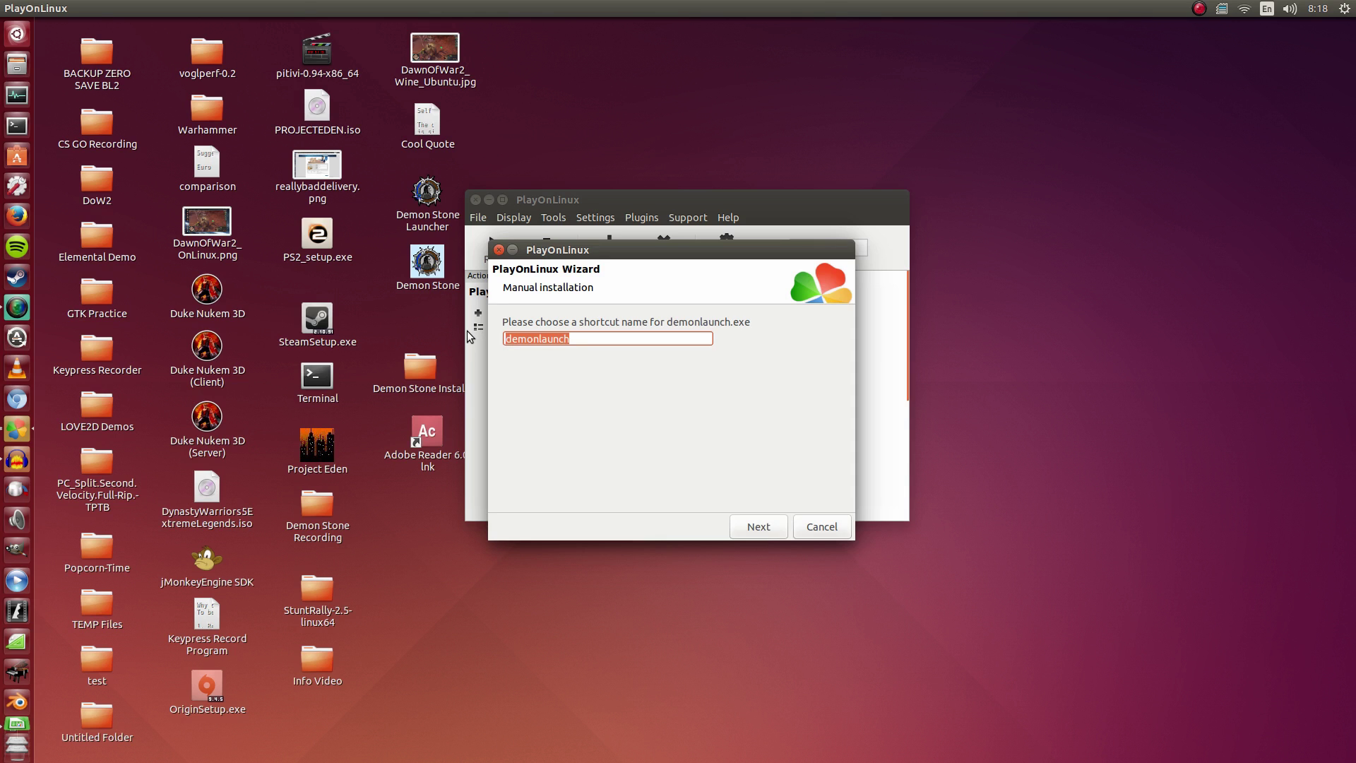
pyautogui.write('Demon Stone Laucher HOW TO')
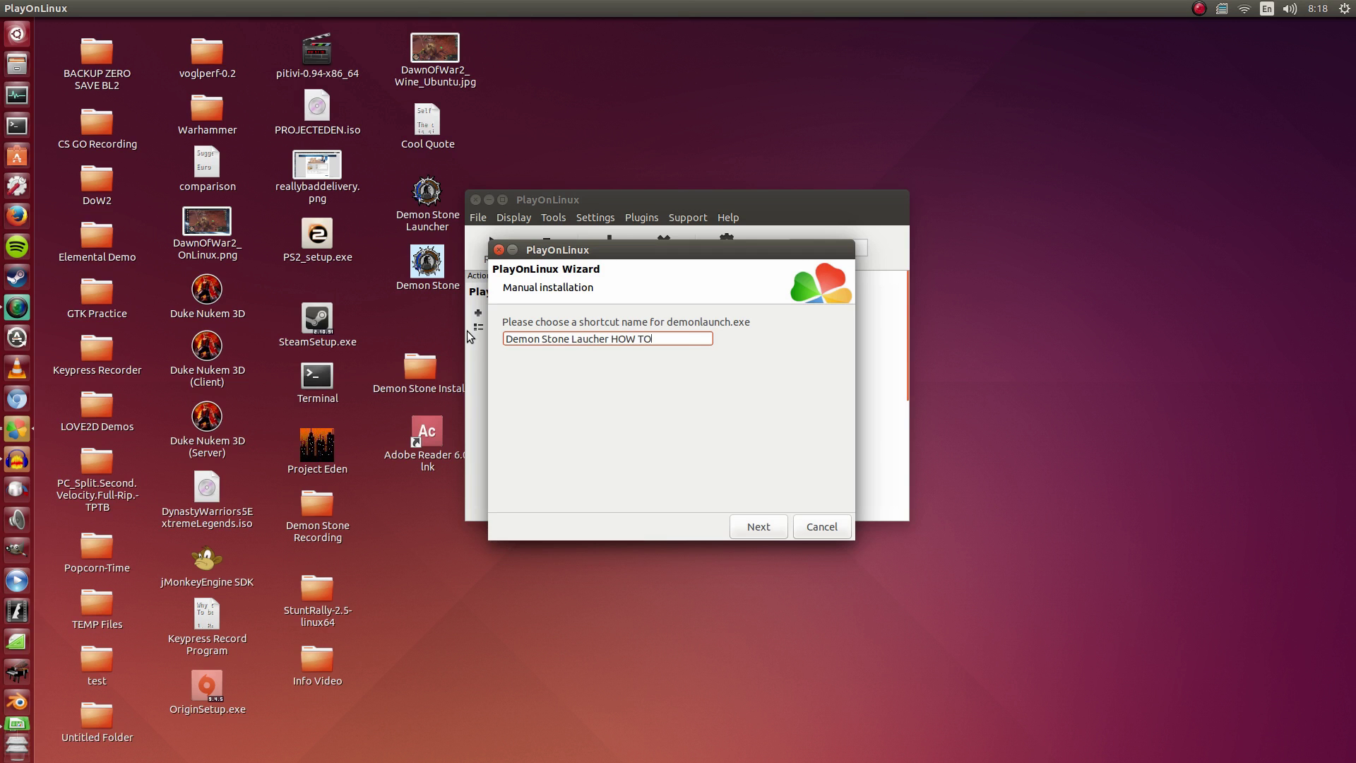
pyautogui.click(759, 526)
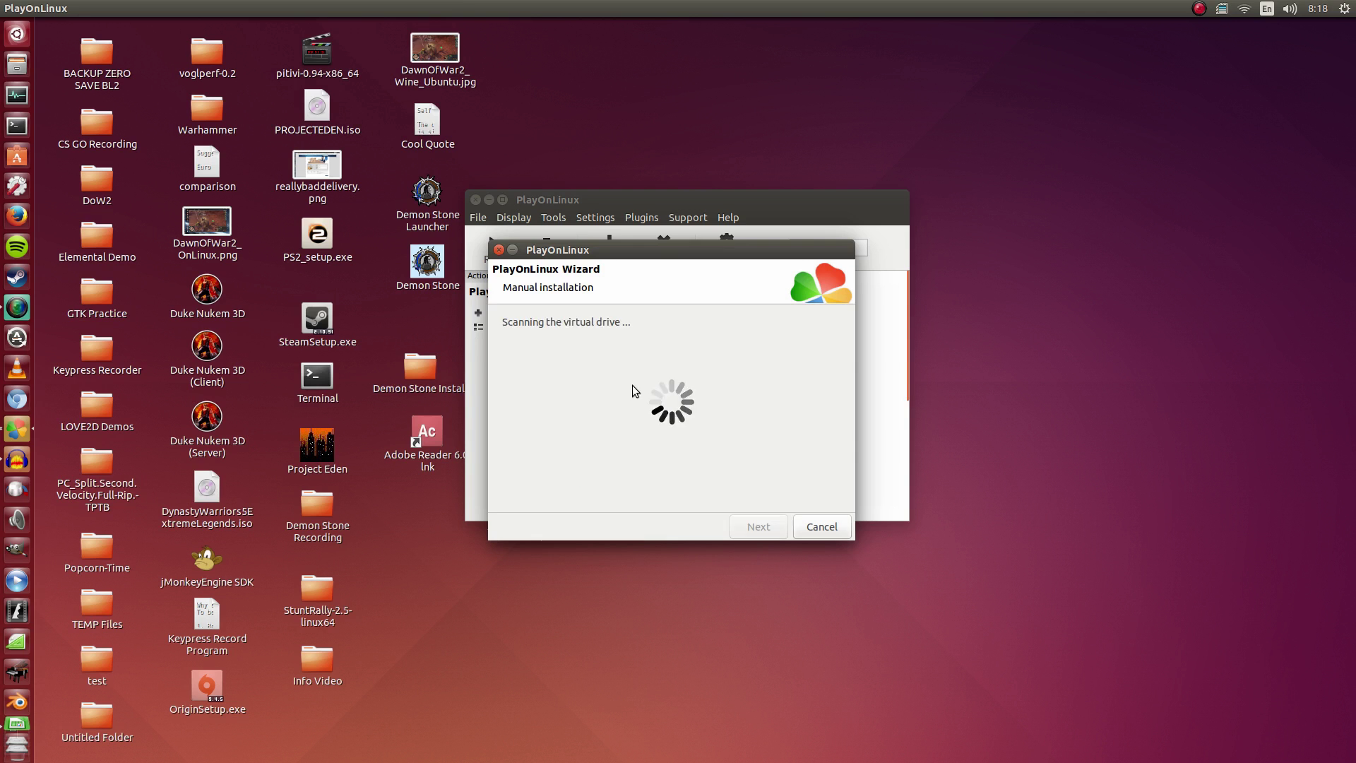
# Step: Add a 'Demon Stone HOW TO' shortcut for DemonStone.exe, decline further shortcuts, and finish the wizard
pyautogui.click(577, 382)
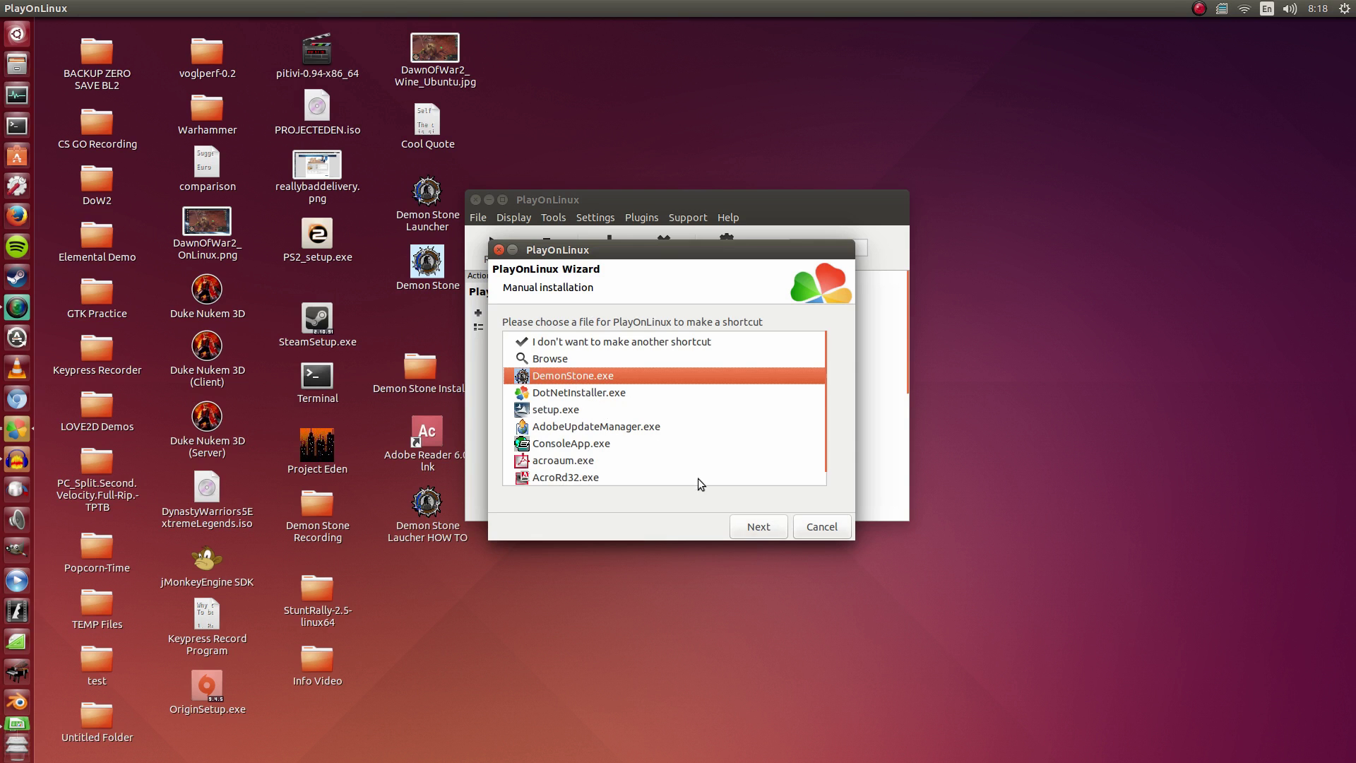
pyautogui.click(744, 527)
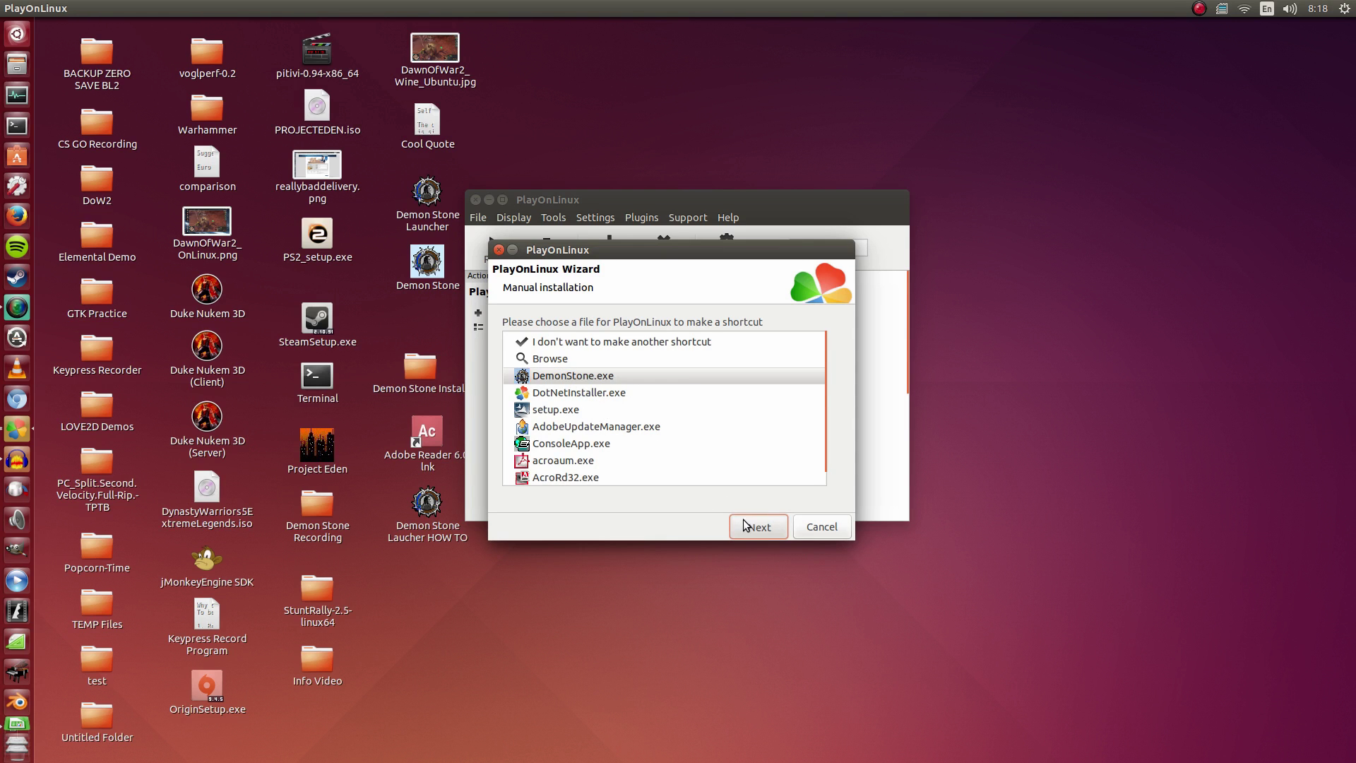
pyautogui.moveTo(571, 338); pyautogui.dragTo(540, 336)
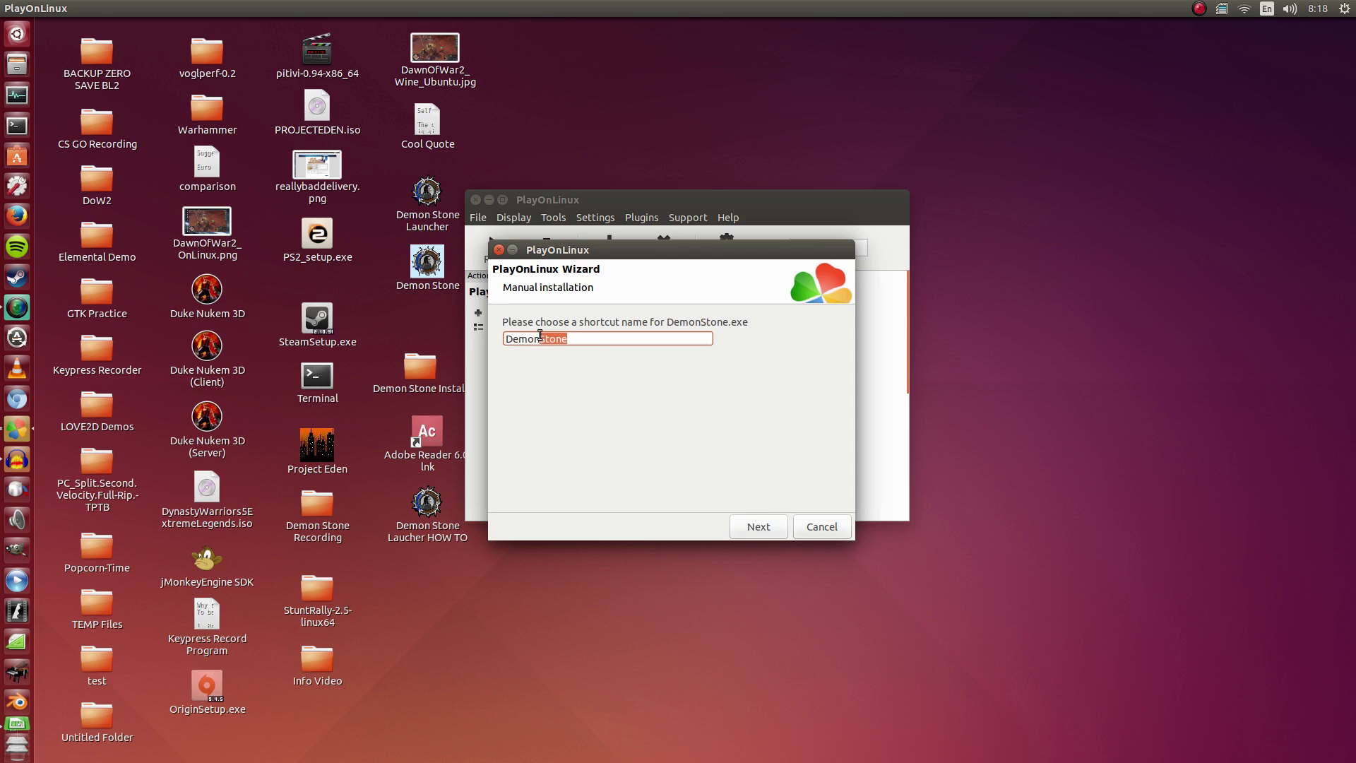
pyautogui.write('Stone')
pyautogui.press('BackSpace')
pyautogui.press('BackSpace')
pyautogui.press('BackSpace')
pyautogui.press('BackSpace')
pyautogui.write('tone HOW TO')
pyautogui.click(757, 527)
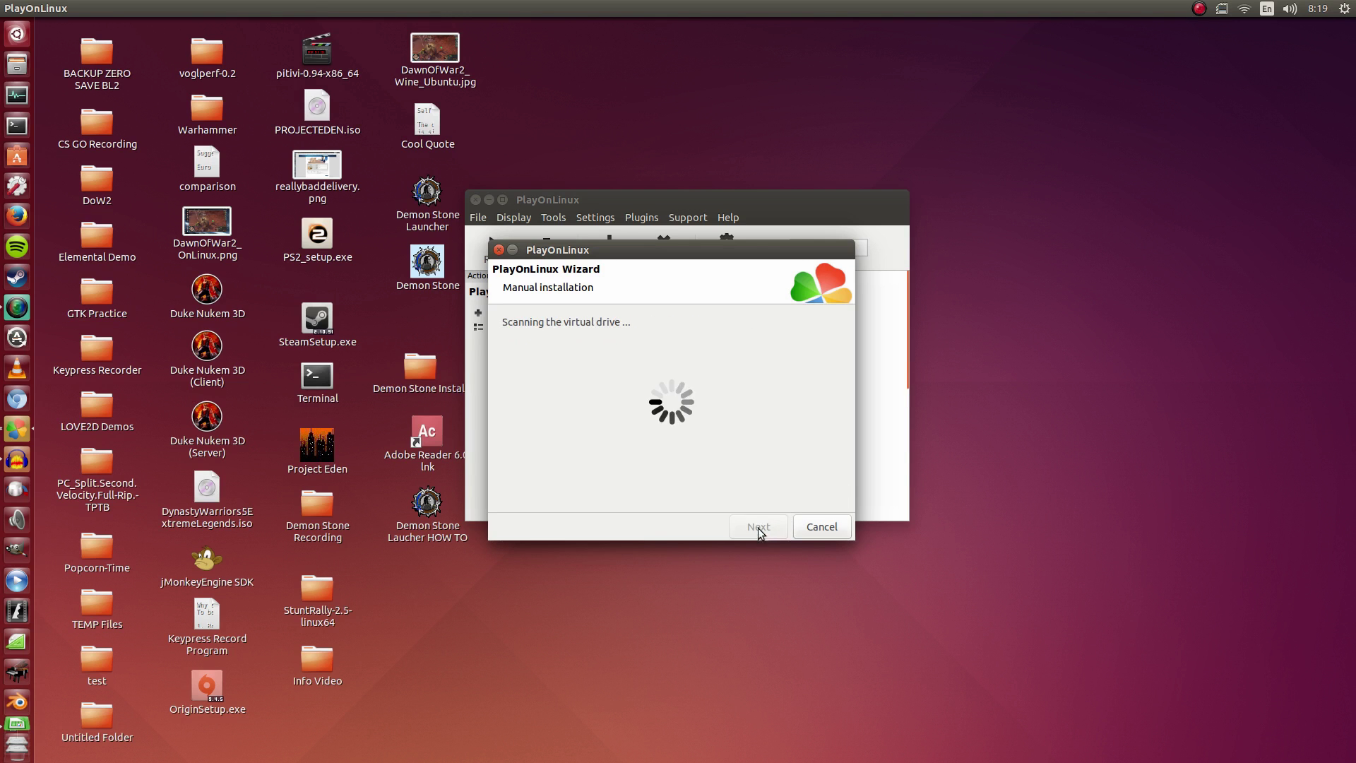
pyautogui.click(633, 347)
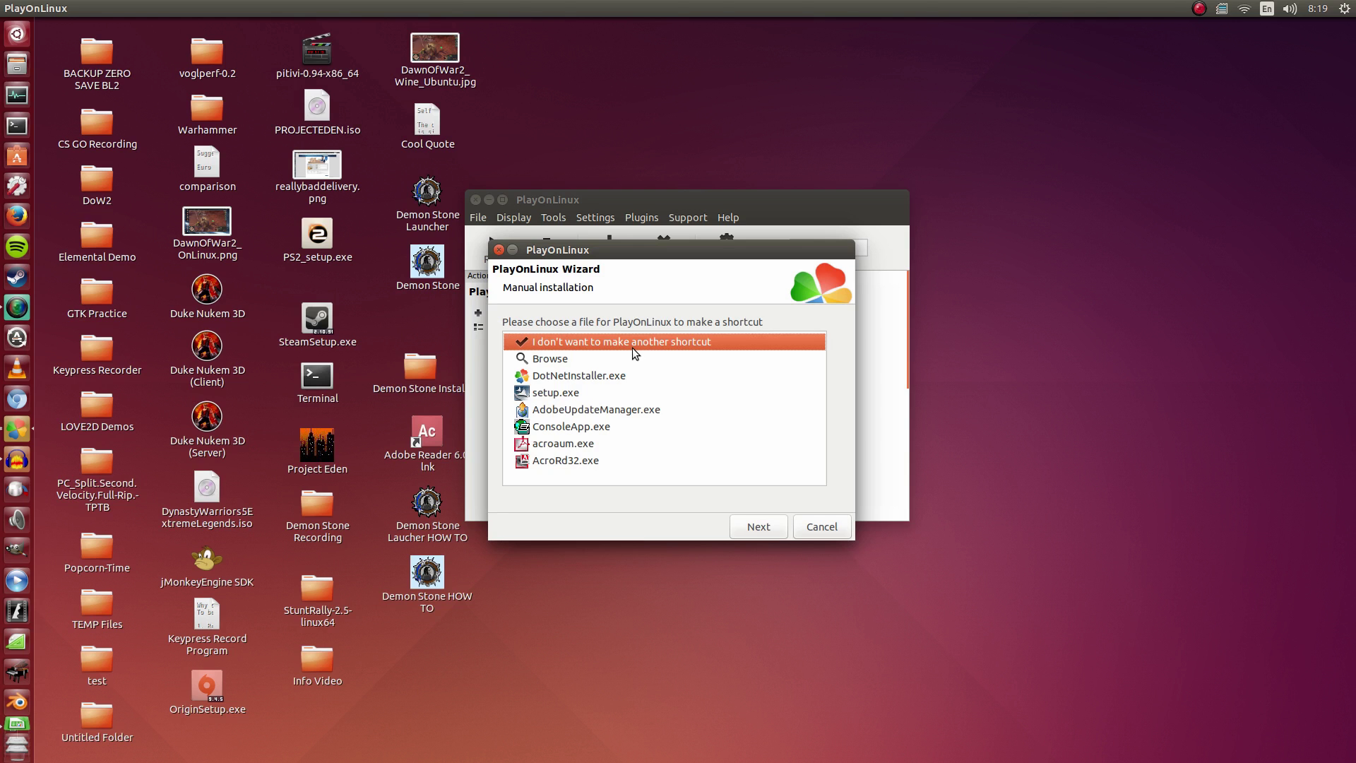
pyautogui.click(765, 532)
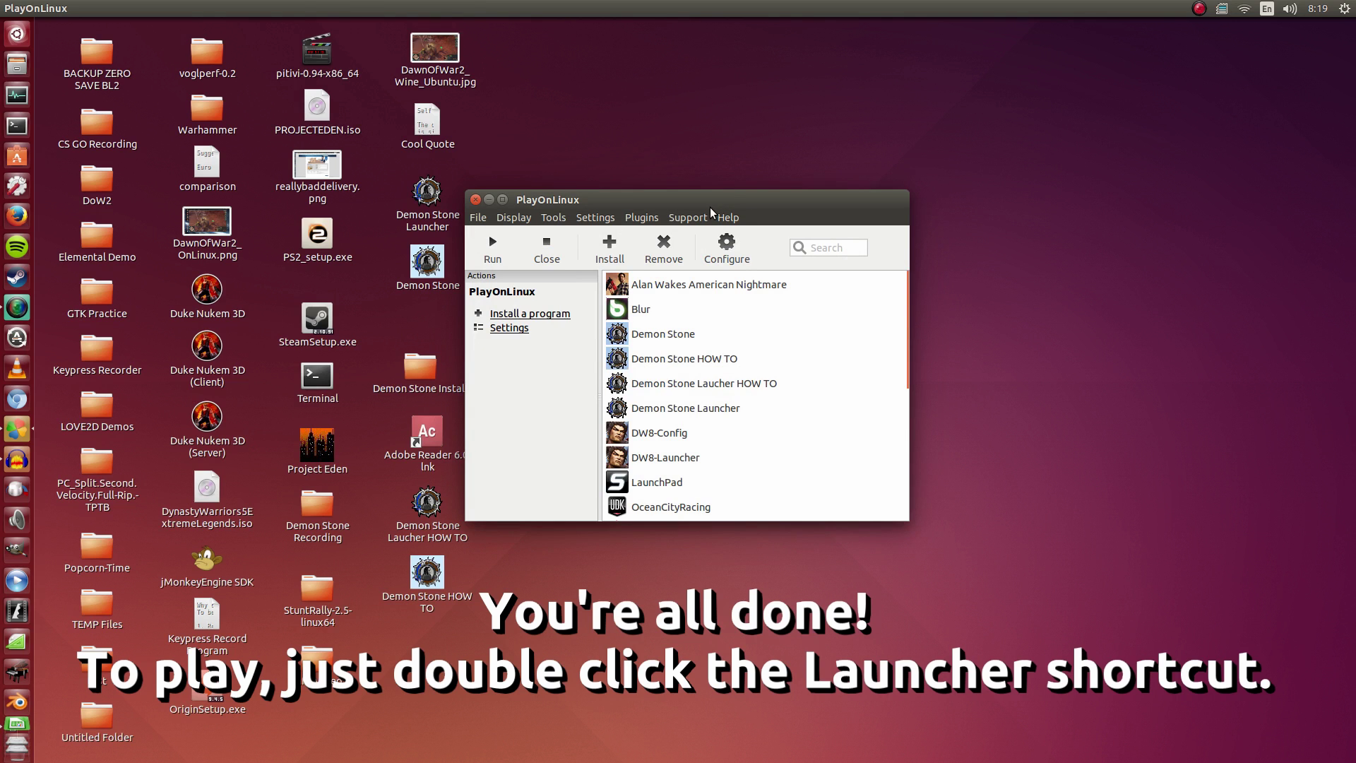
# Step: Launch 'Demon Stone Laucher HOW TO' and move its Wine virtual desktop window down and right
pyautogui.click(724, 385)
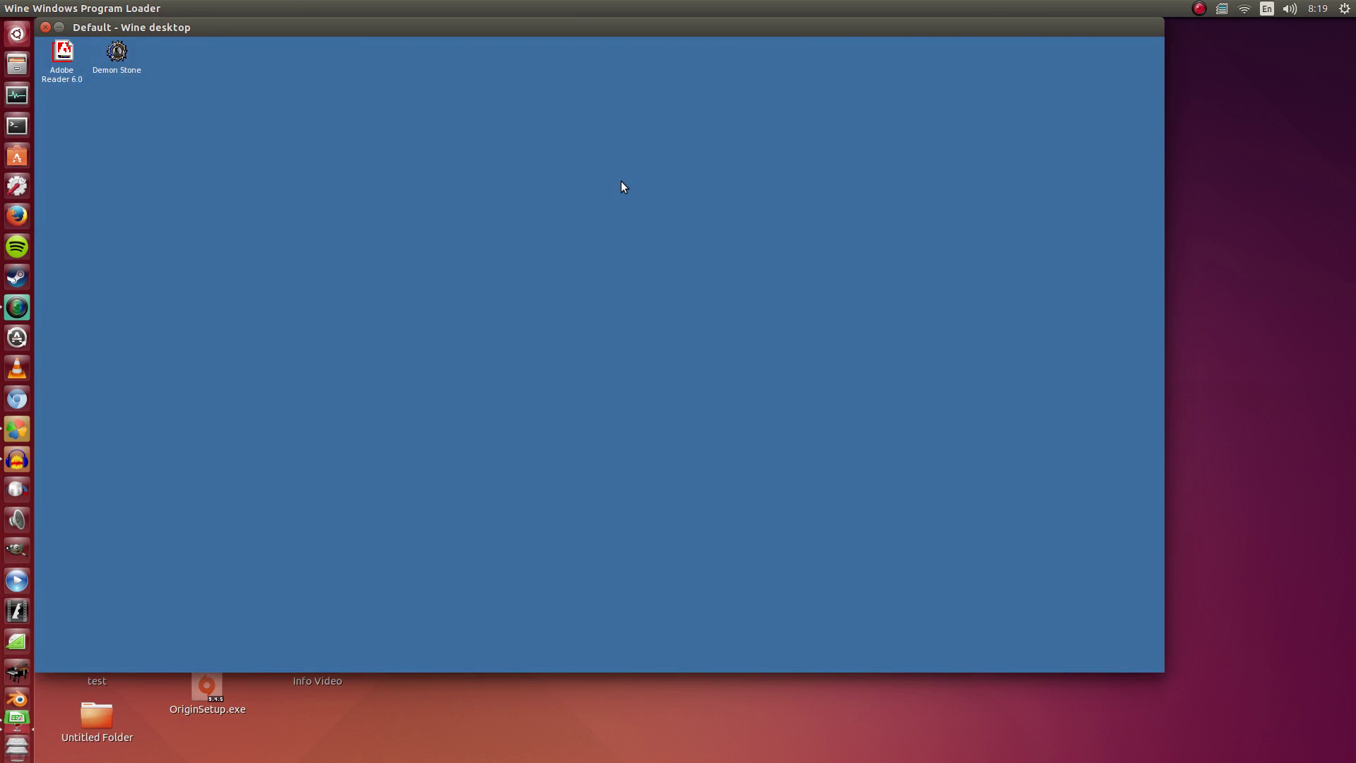
pyautogui.moveTo(508, 22); pyautogui.dragTo(581, 61)
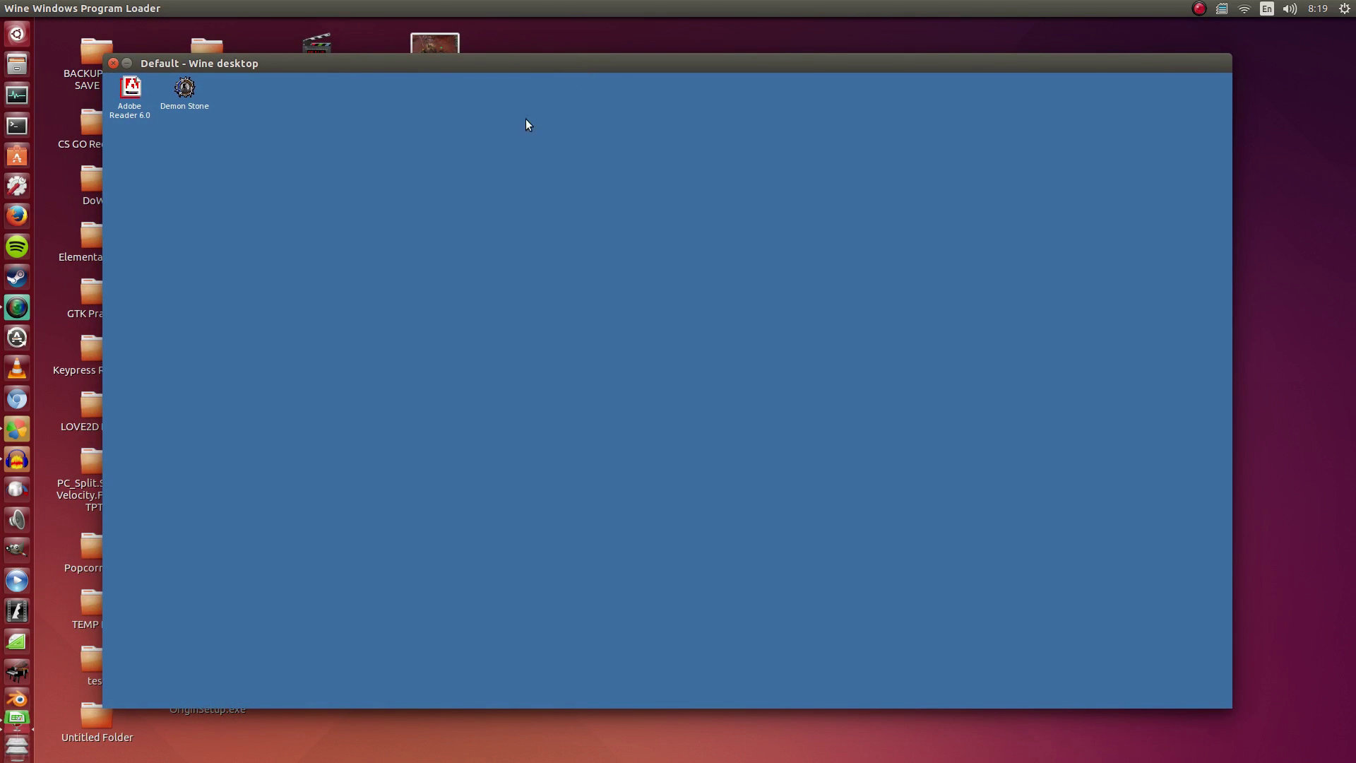
# Step: Browse the Demon_Stone disc contents in Files, then close the window
pyautogui.click(17, 63)
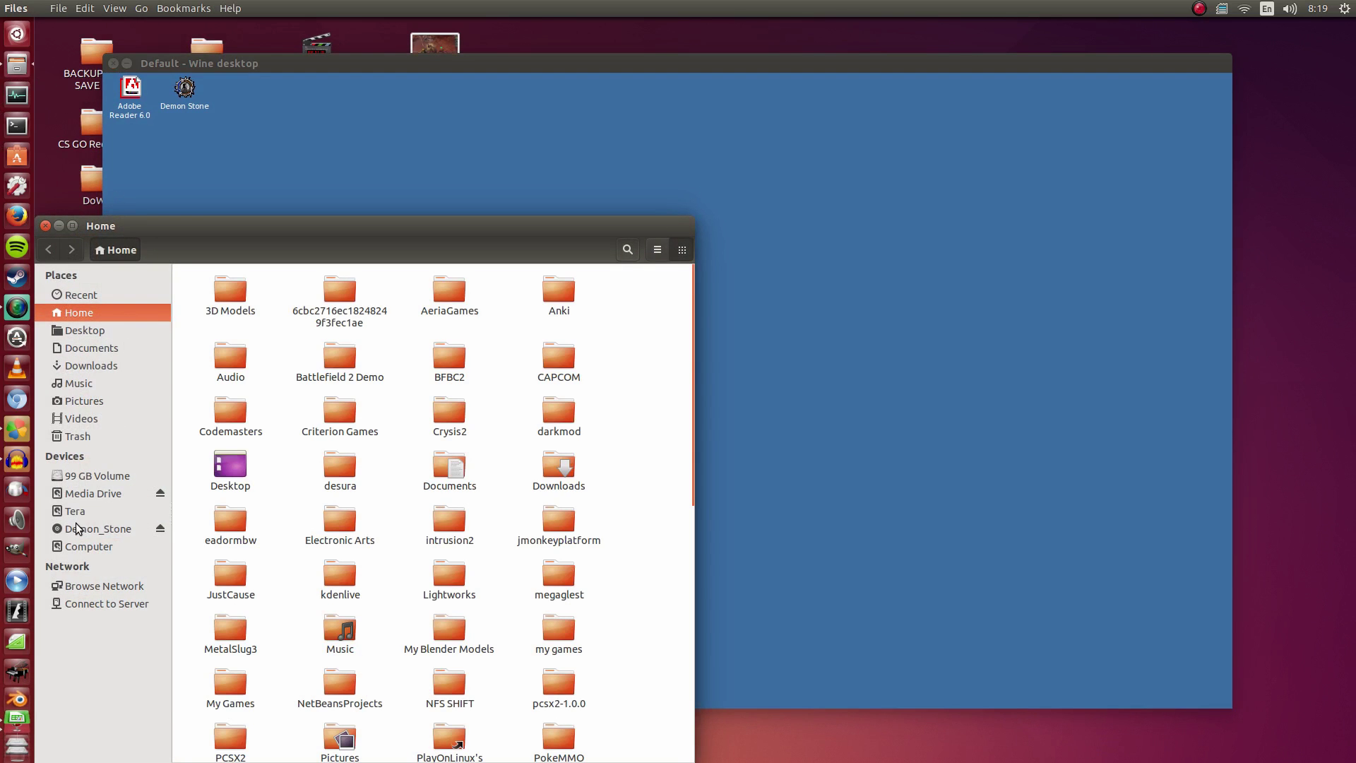
pyautogui.click(79, 529)
pyautogui.moveTo(260, 243); pyautogui.dragTo(348, 124)
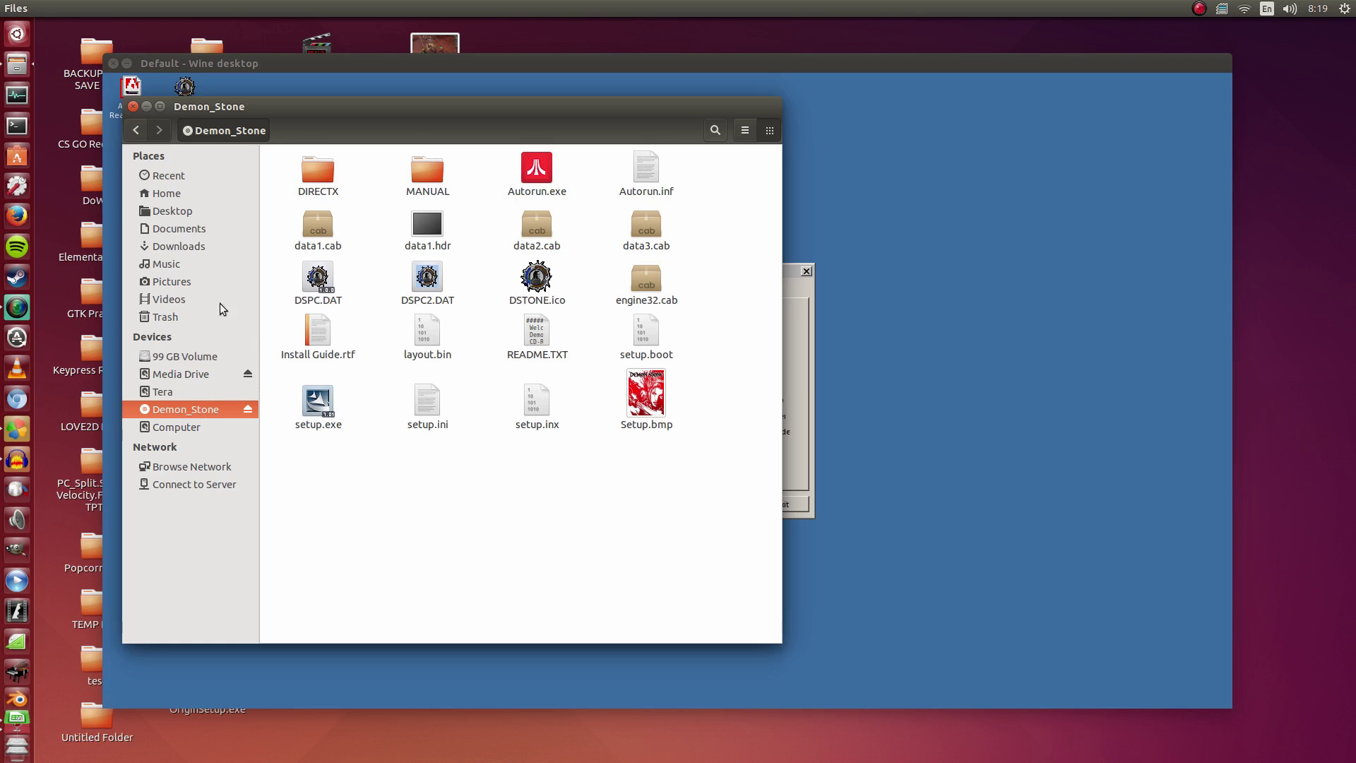
pyautogui.click(131, 107)
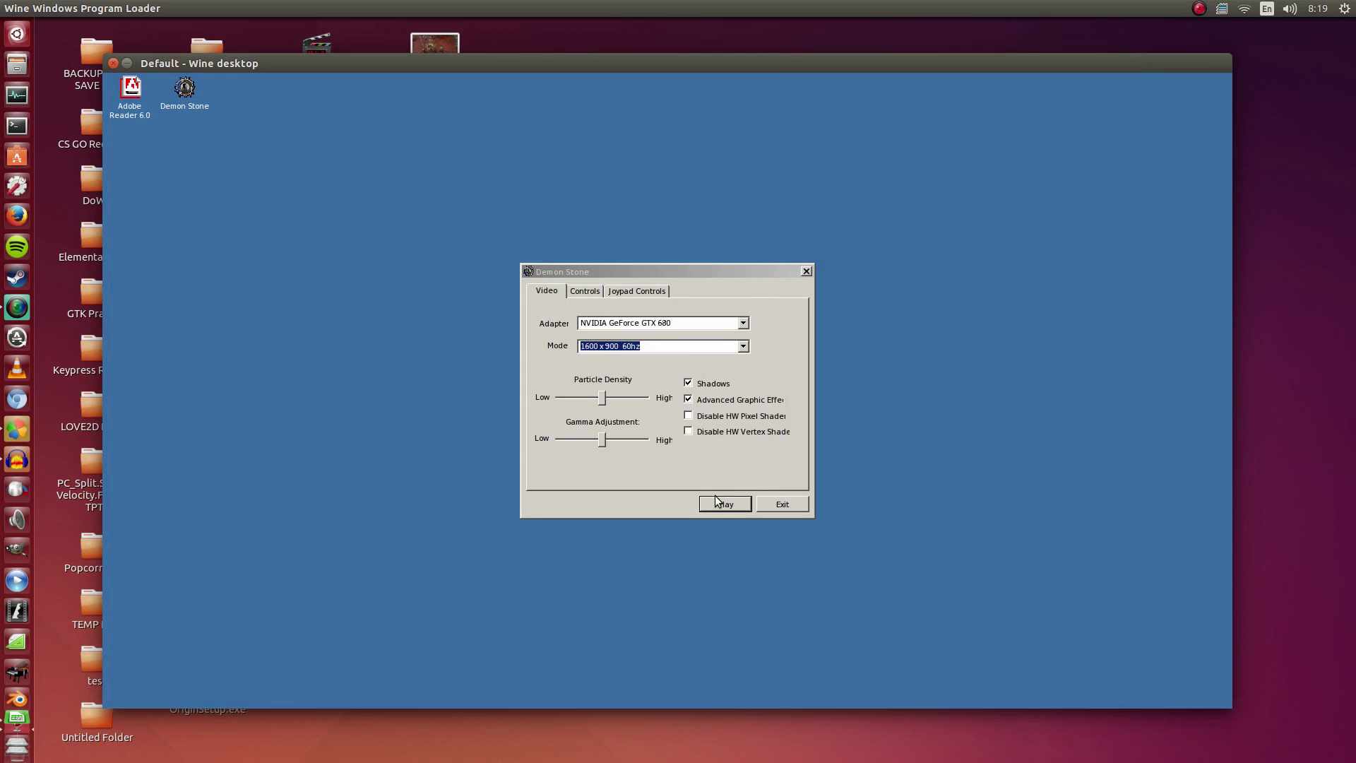
# Step: Set Particle Density to High, play Demon Stone to its main menu, then quit
pyautogui.moveTo(604, 400); pyautogui.dragTo(675, 406)
pyautogui.click(729, 506)
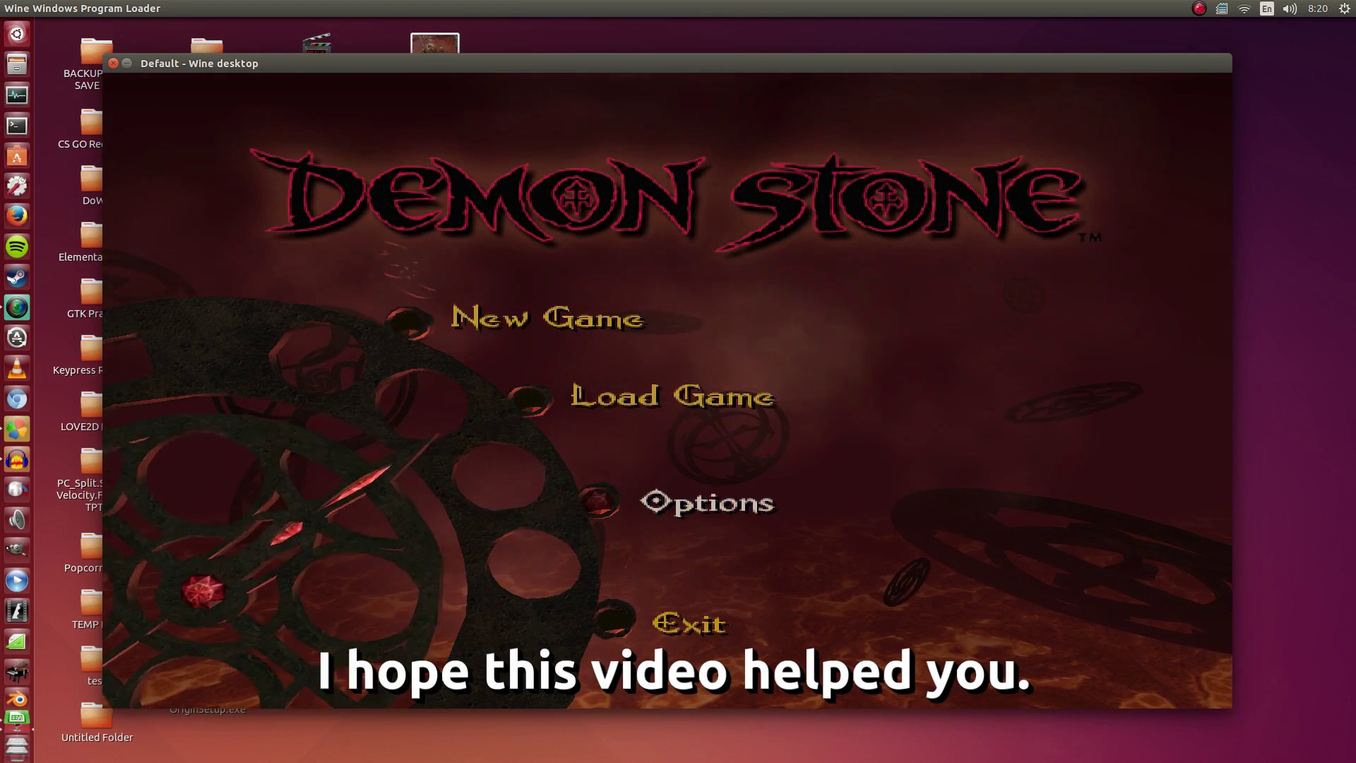
pyautogui.hotkey('alt', 'F4')
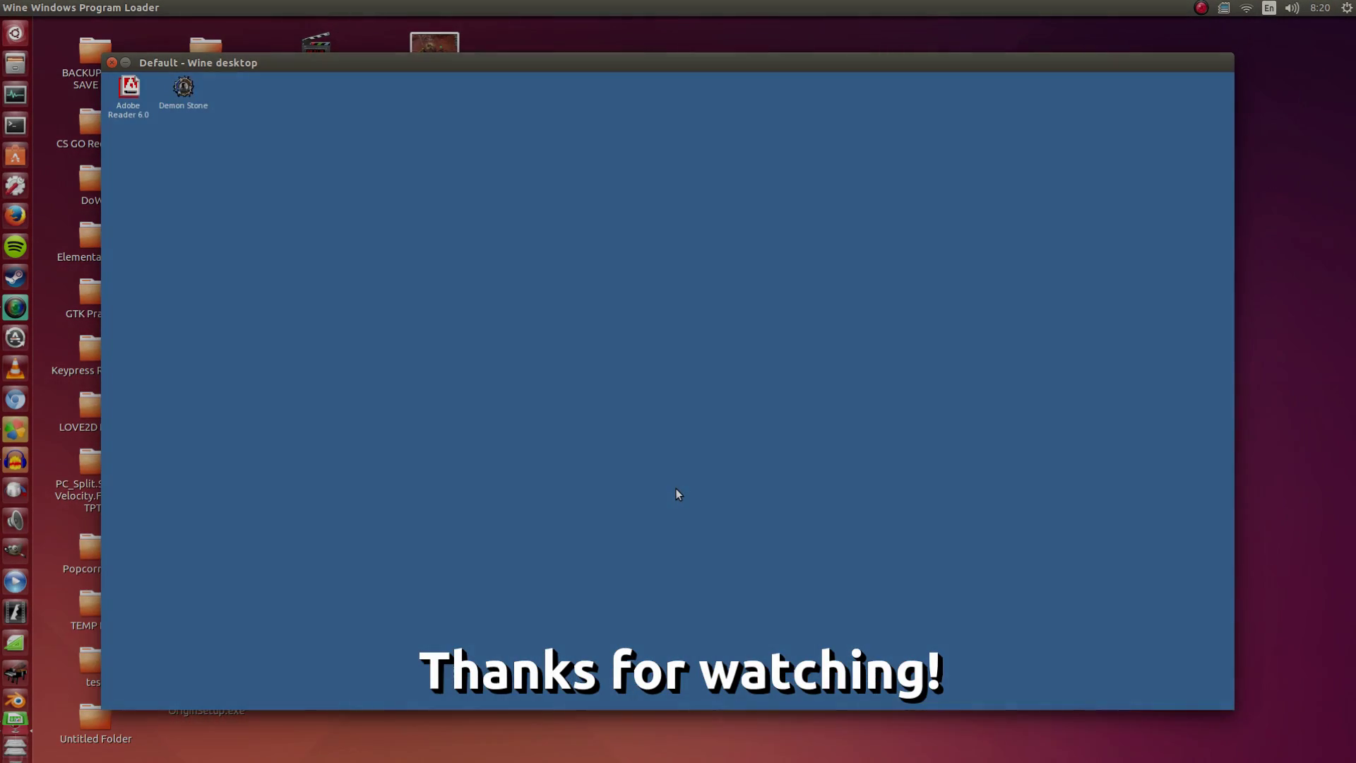